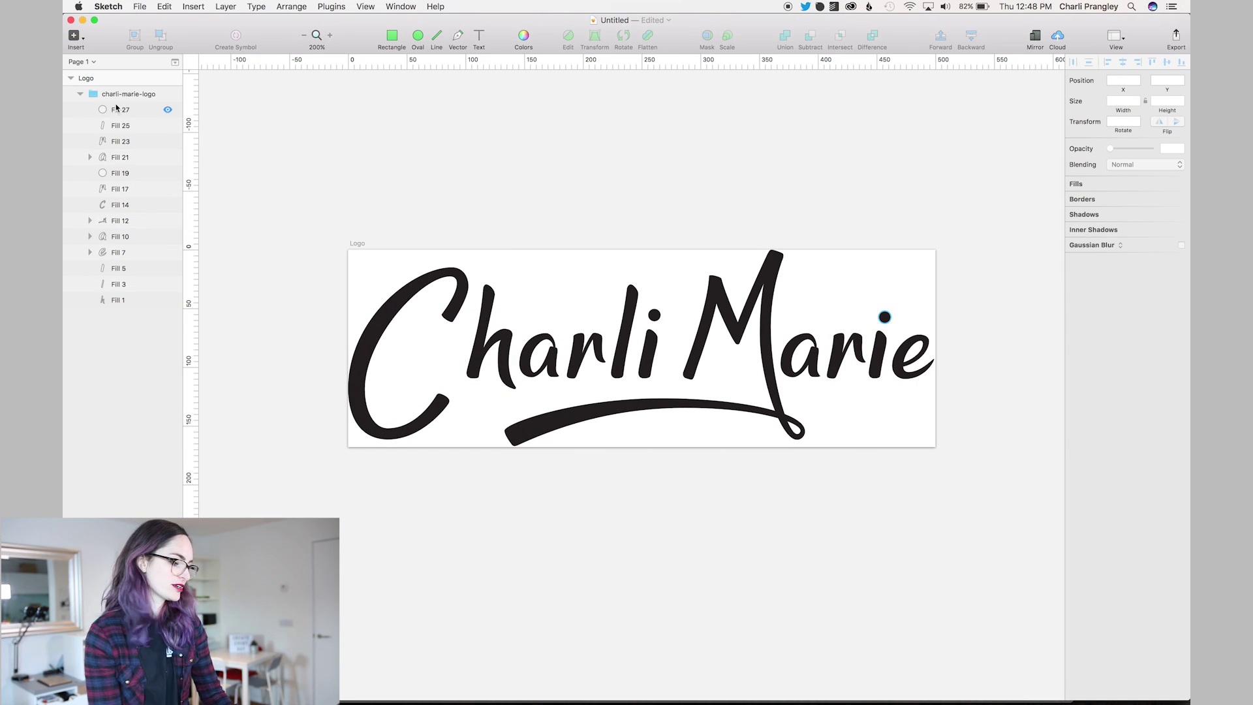
- Select all the logo's letter shapes, including the dot above the i, and Union them
click(166, 109)
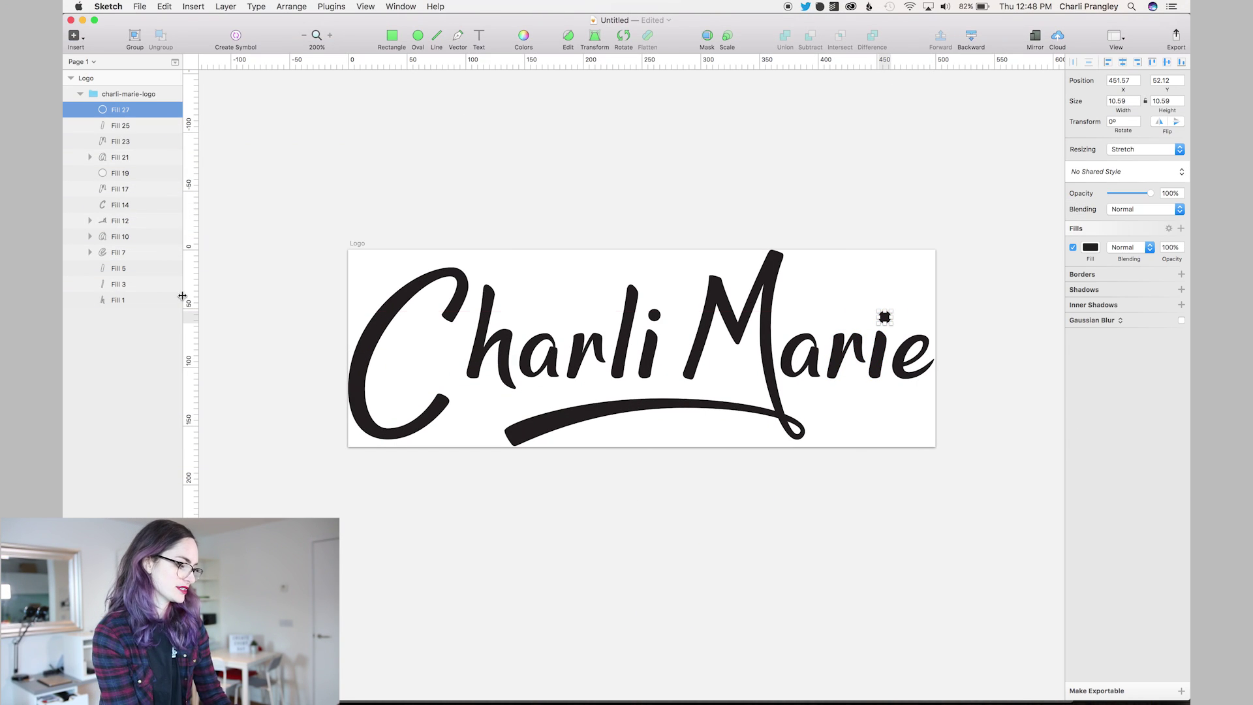
shift+click(119, 300)
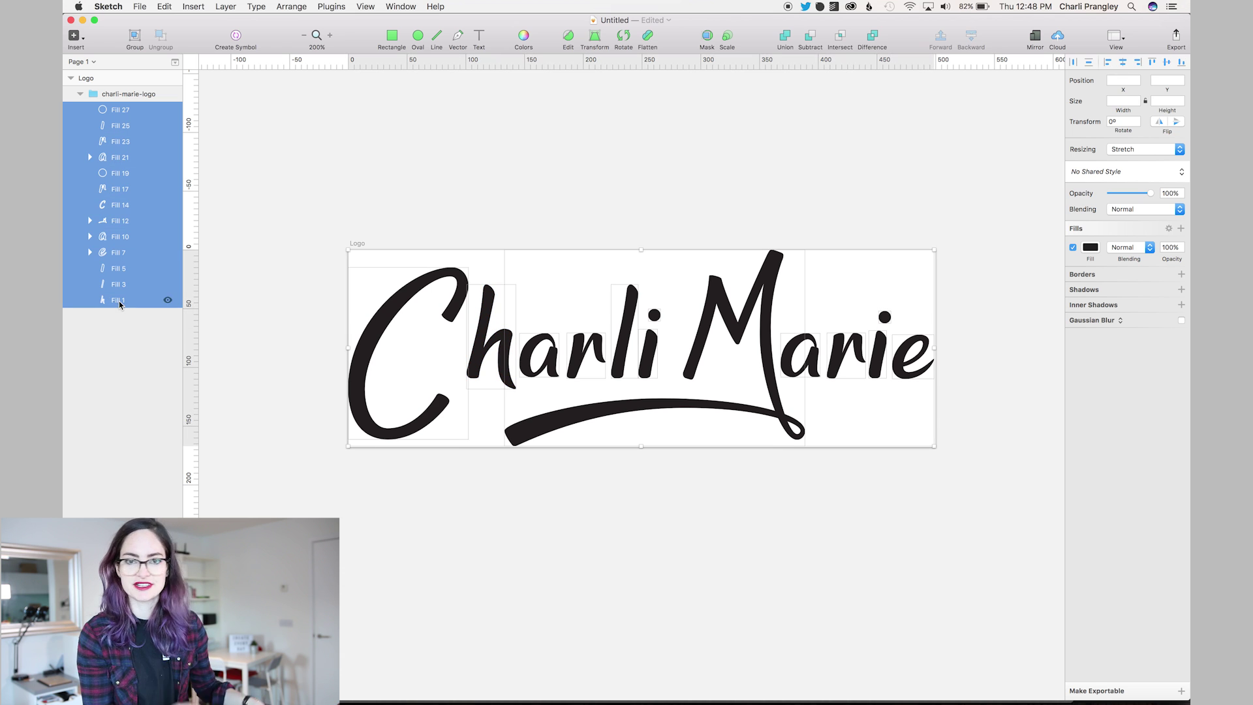
click(783, 39)
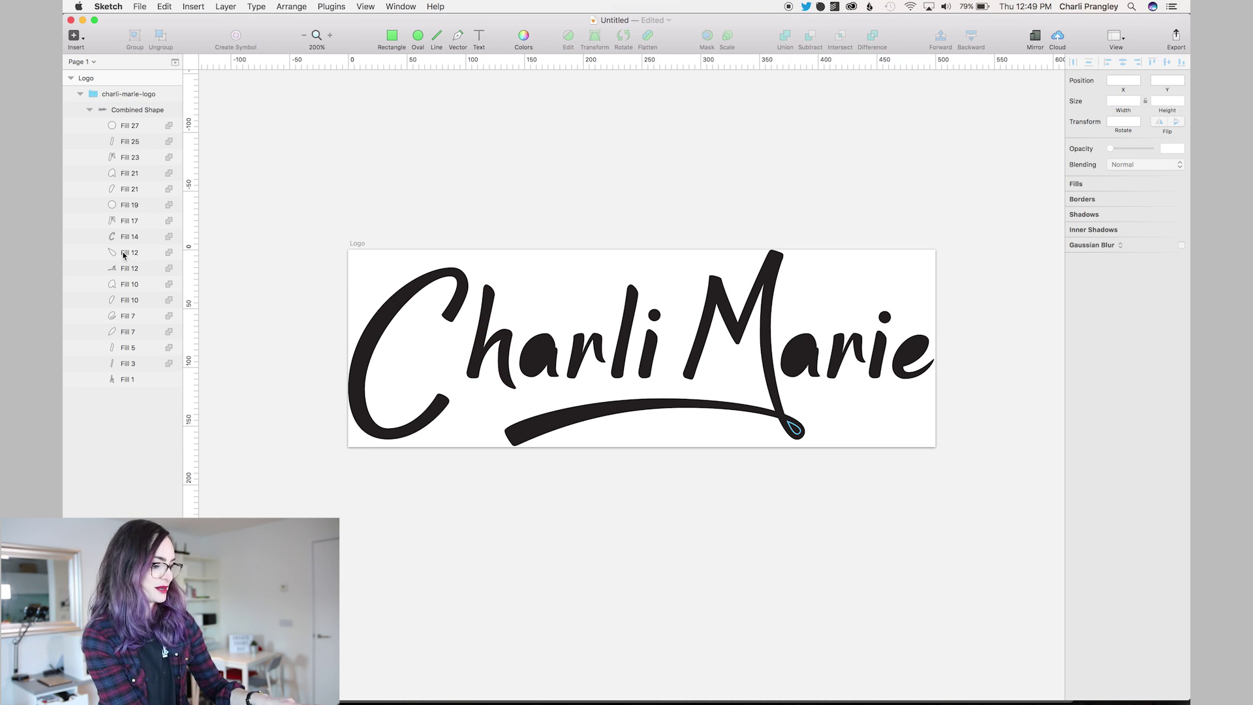
- Fix the overlapping Fill 12, Fill 10 and Fill 21 sub-shapes with the boolean operations
click(124, 254)
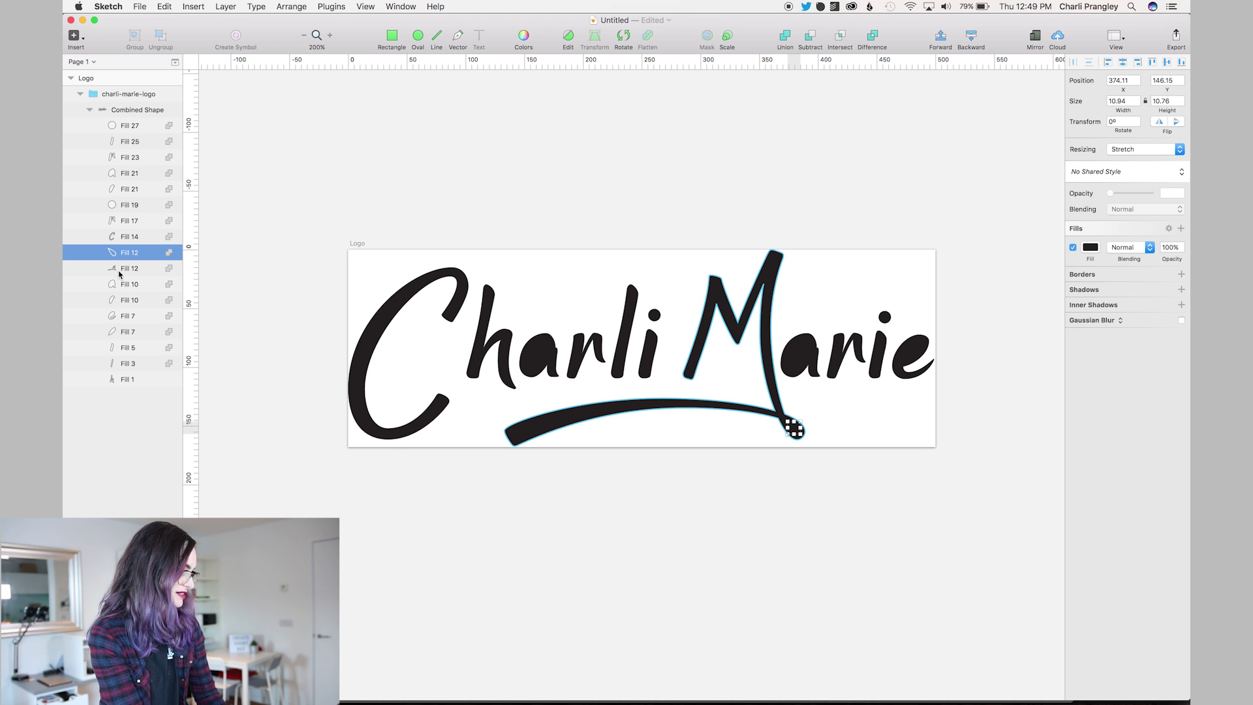
shift+click(118, 269)
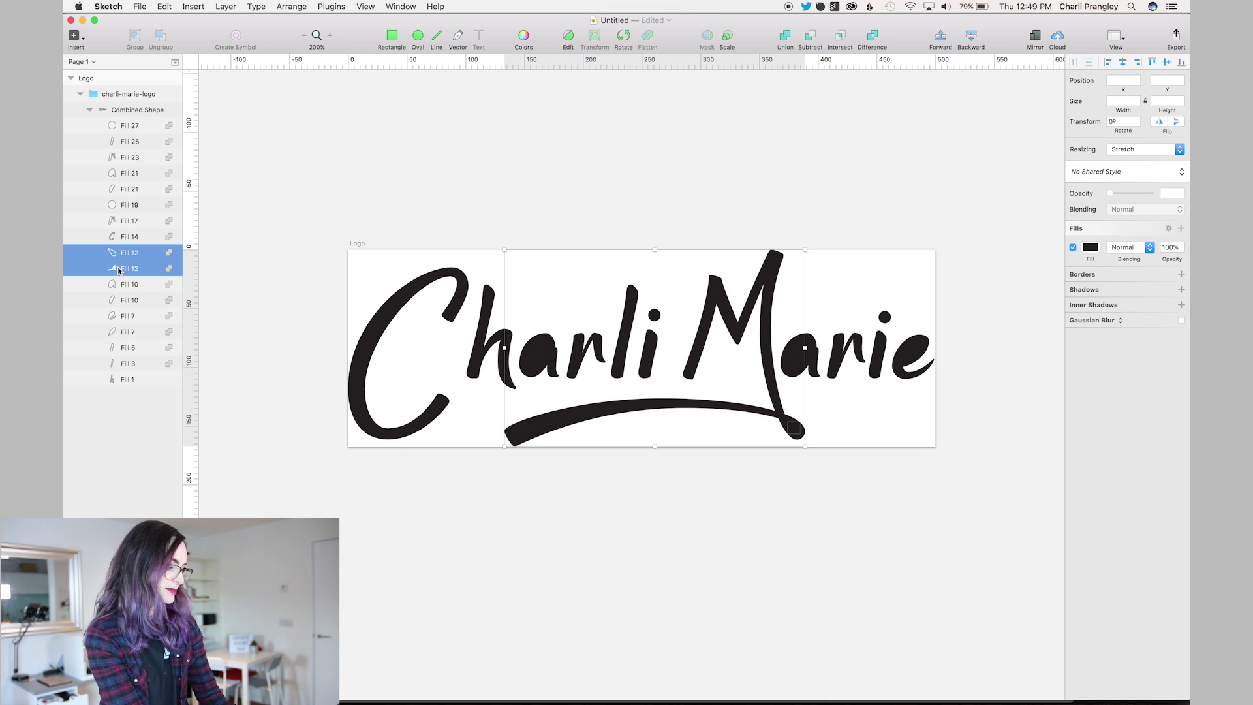
click(873, 37)
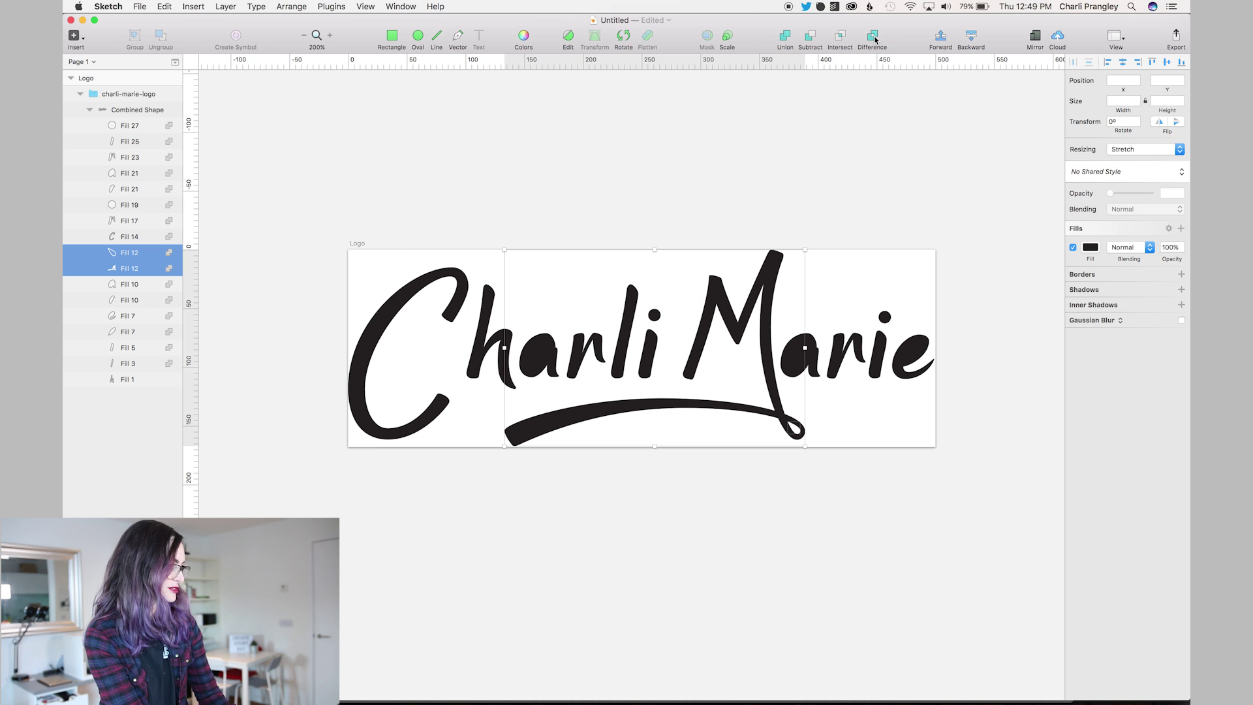
click(128, 301)
shift+click(128, 284)
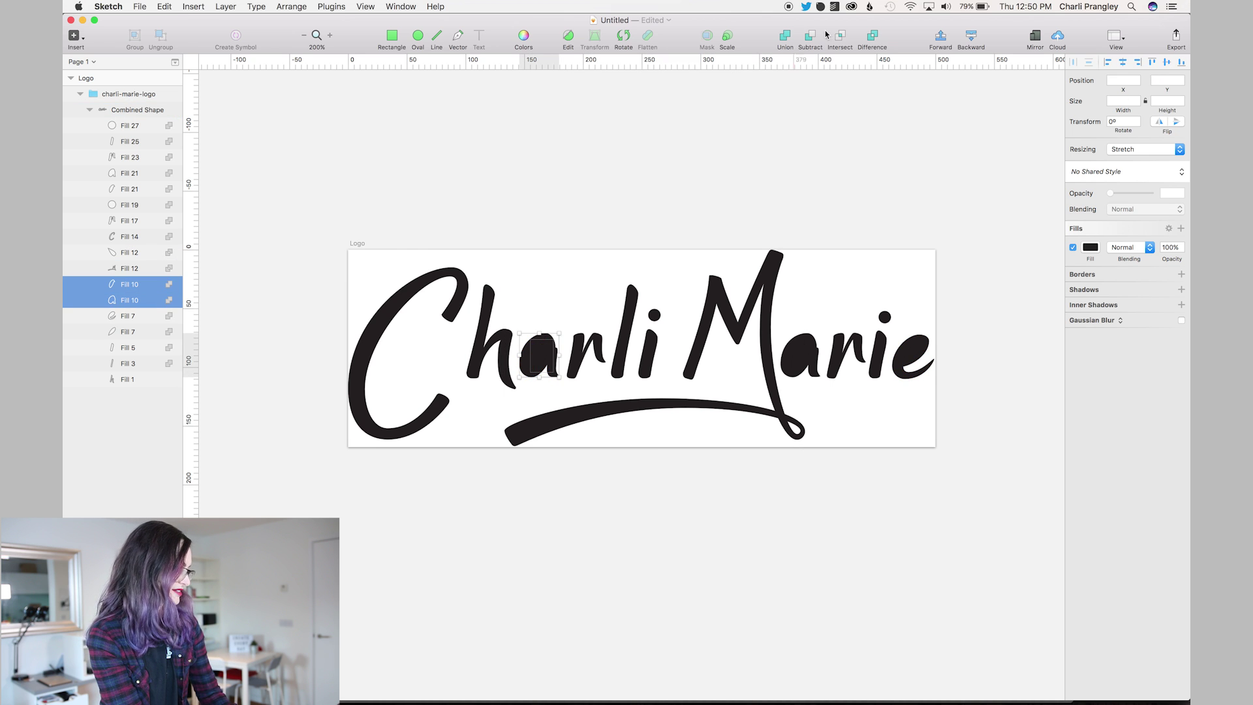
click(128, 173)
shift+click(128, 189)
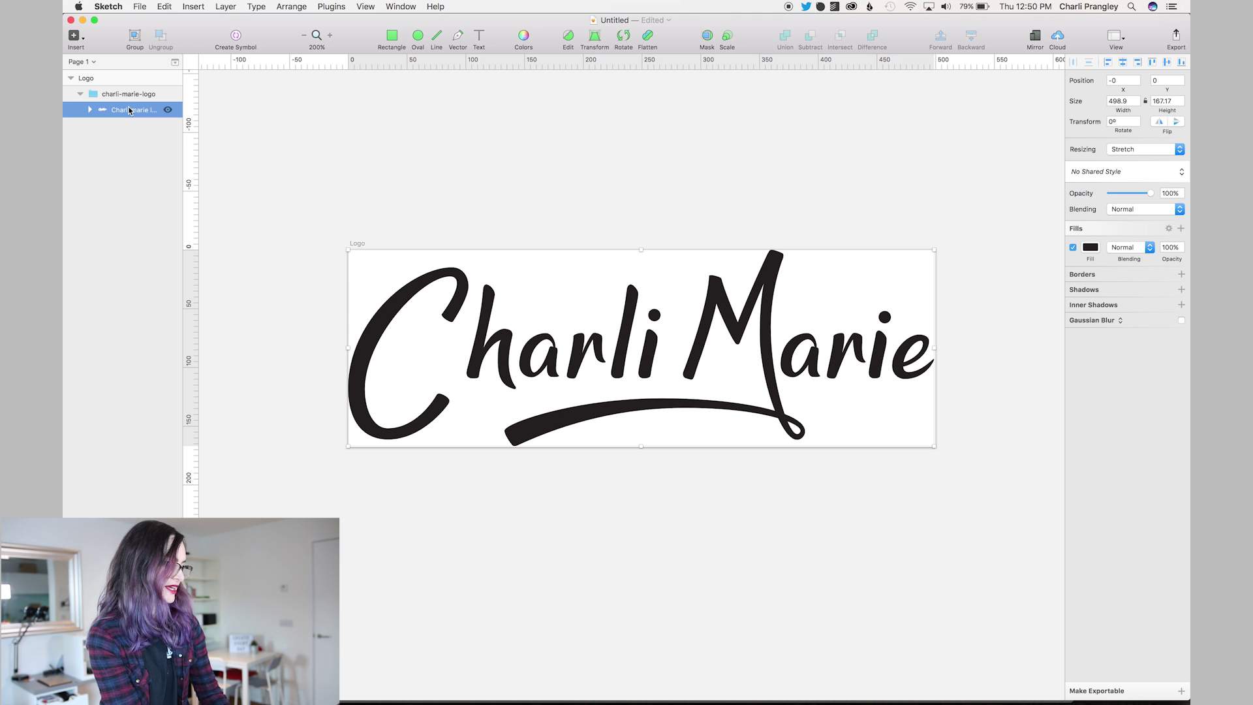
- Make the Charli marie logo exportable in SVG format and save the exported file
click(1105, 694)
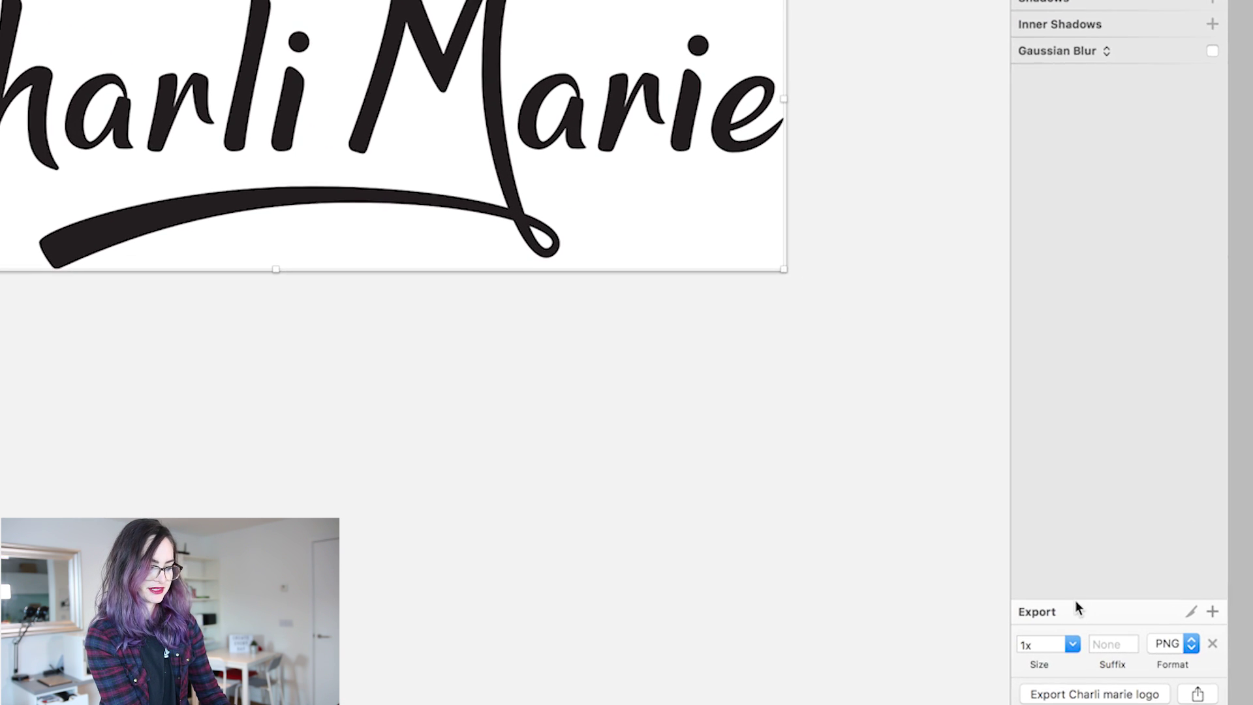
click(1167, 663)
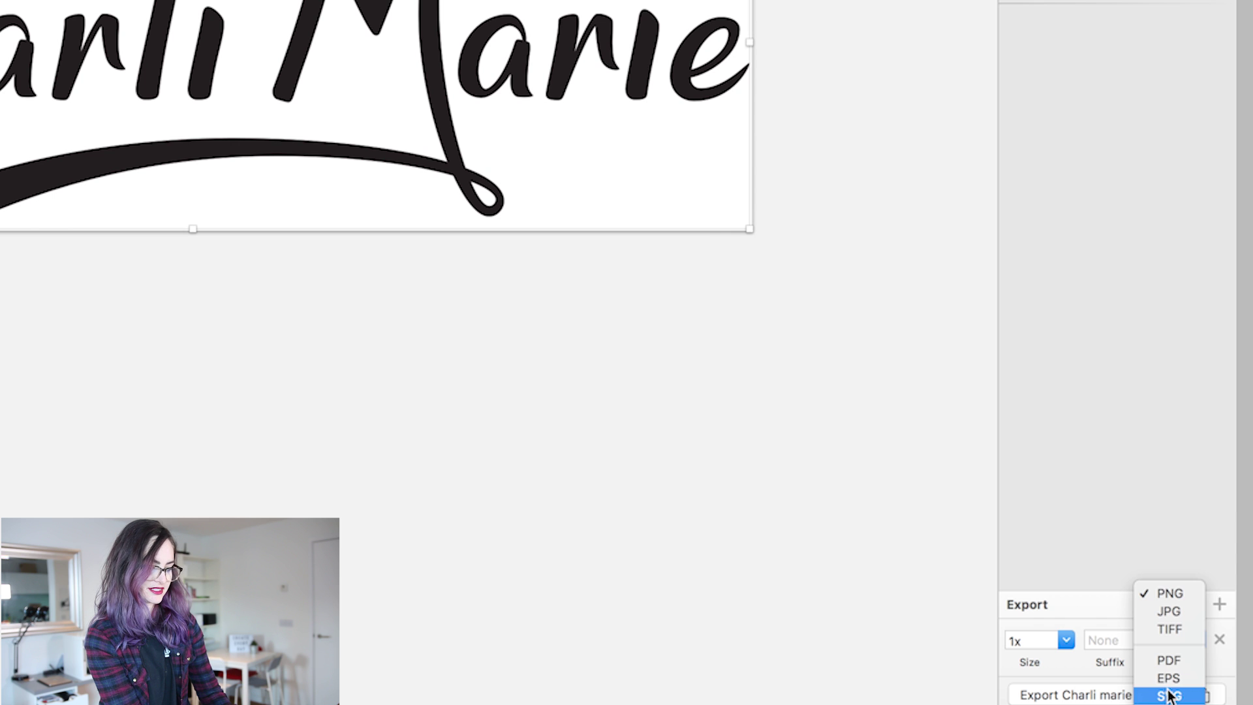
click(1168, 695)
click(1075, 695)
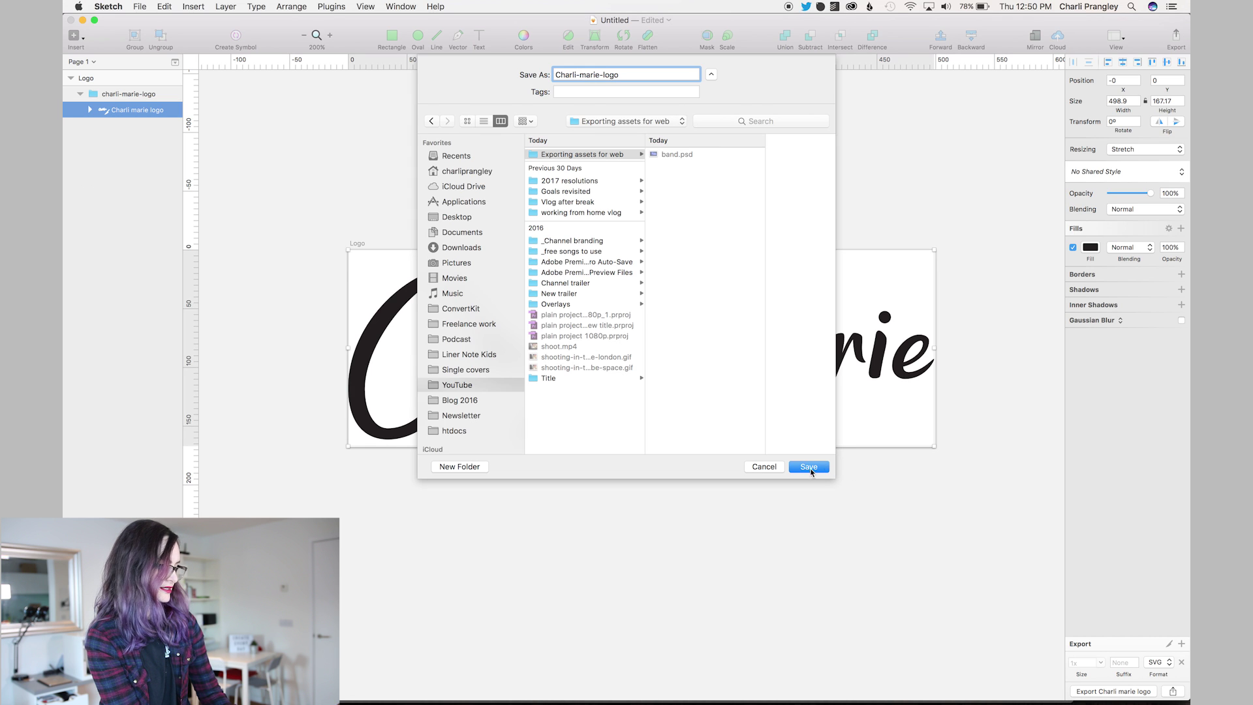
click(810, 469)
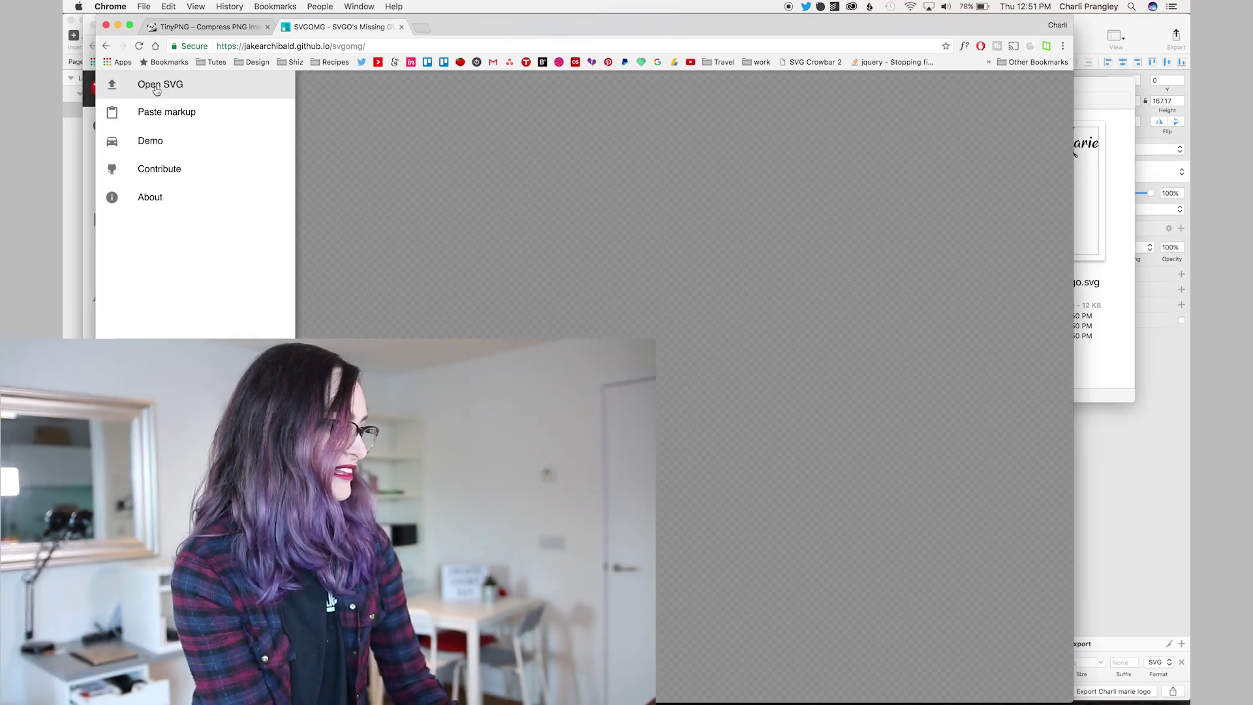
- Load Charli-marie-logo.svg into SVGOMG, optimising it to 2.49k (53.09% saving)
click(156, 91)
click(672, 123)
click(766, 271)
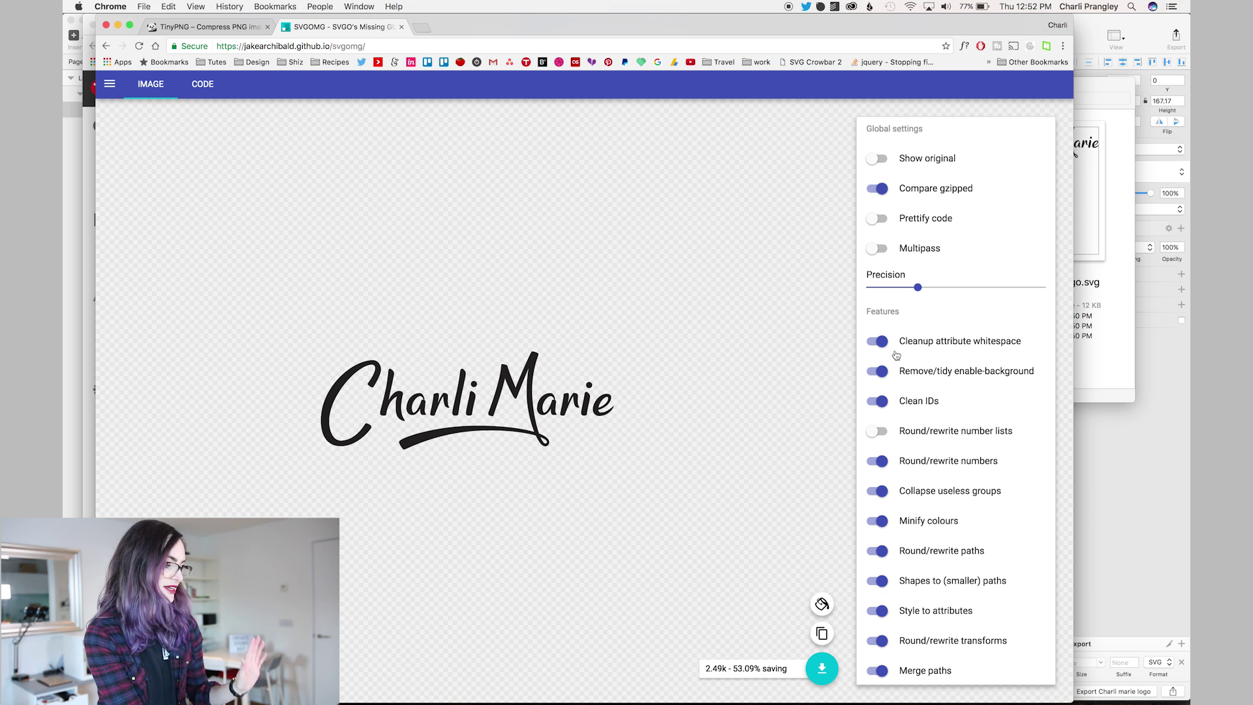
scroll(956, 367, down, 2)
scroll(957, 368, down, 10)
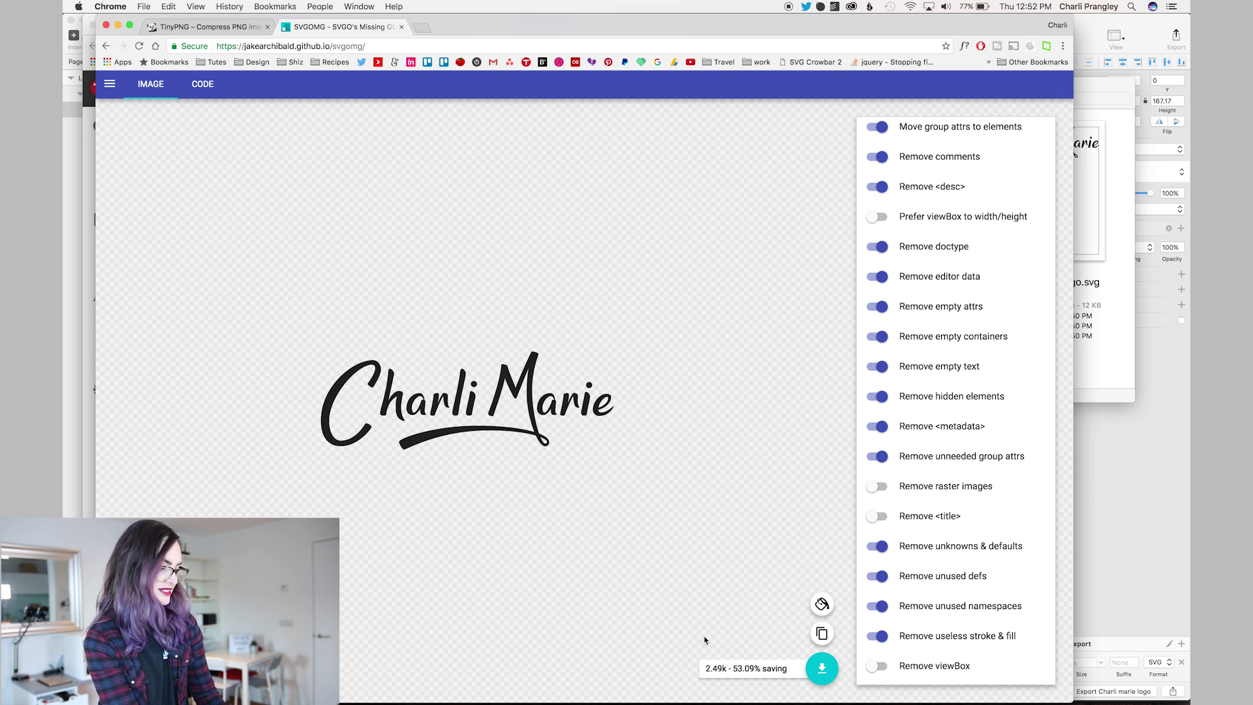
scroll(914, 392, up, 15)
click(876, 159)
click(877, 160)
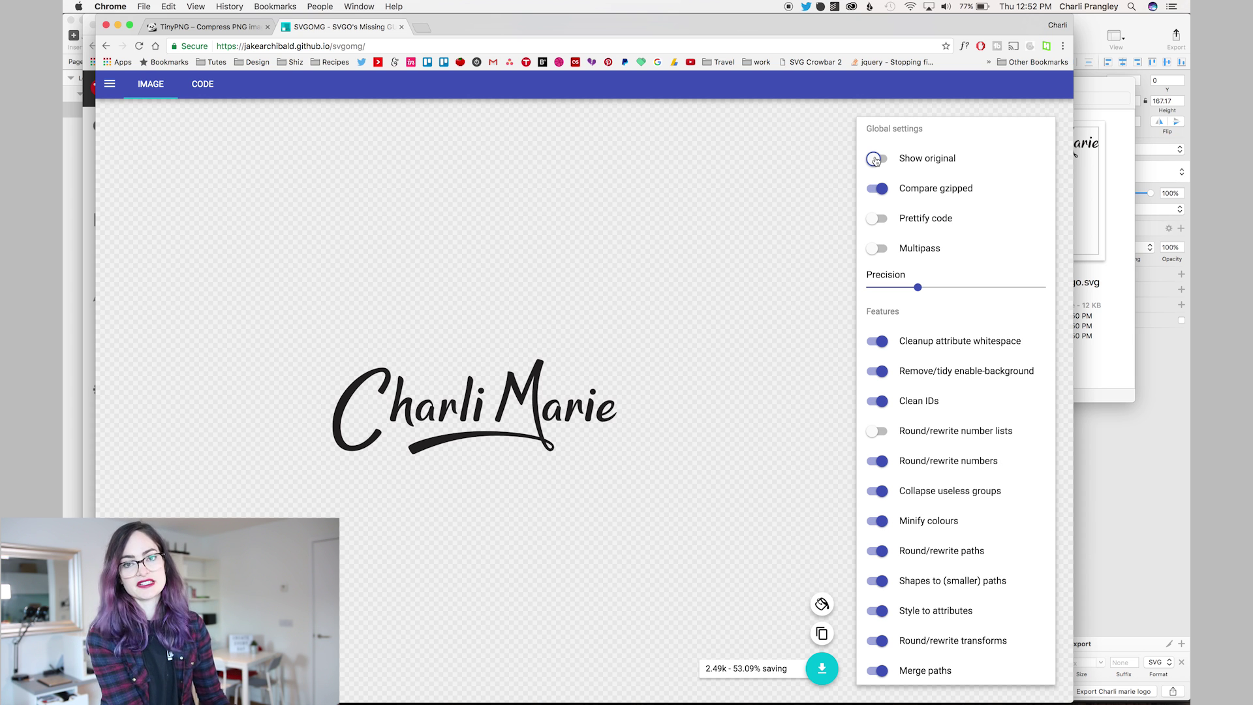
click(875, 160)
click(875, 161)
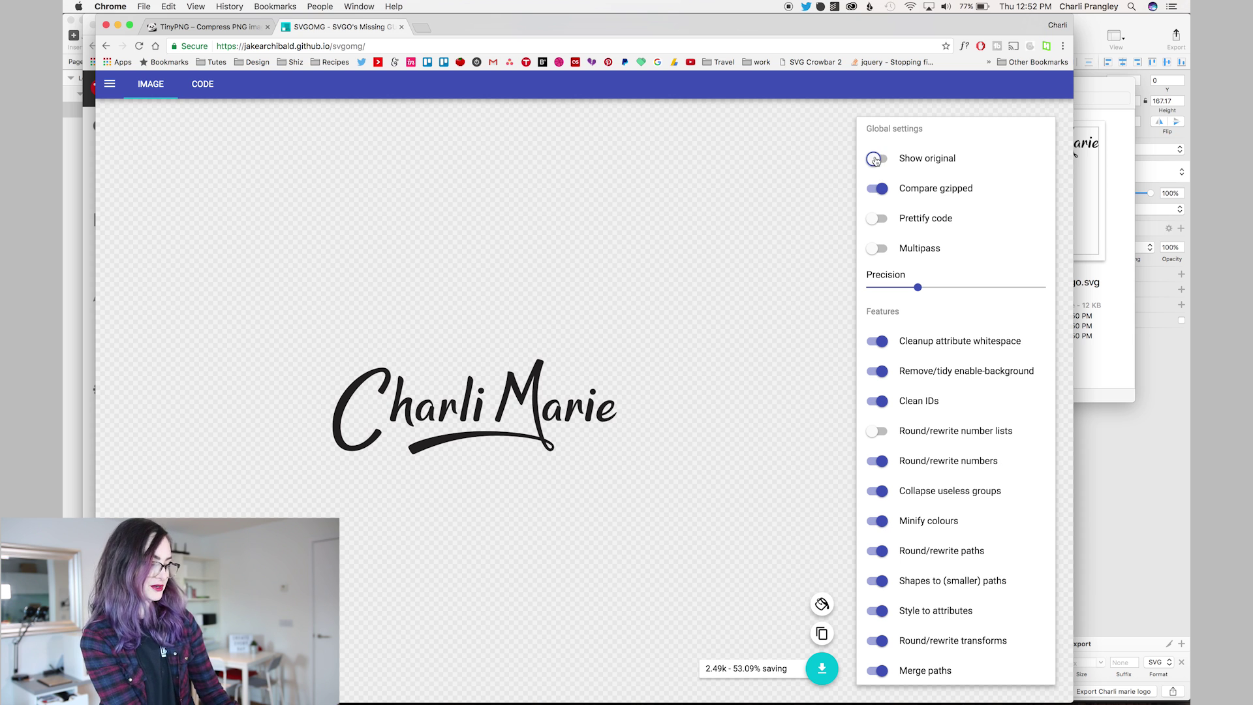
- Download the optimised logo SVG from SVGOMG
click(817, 667)
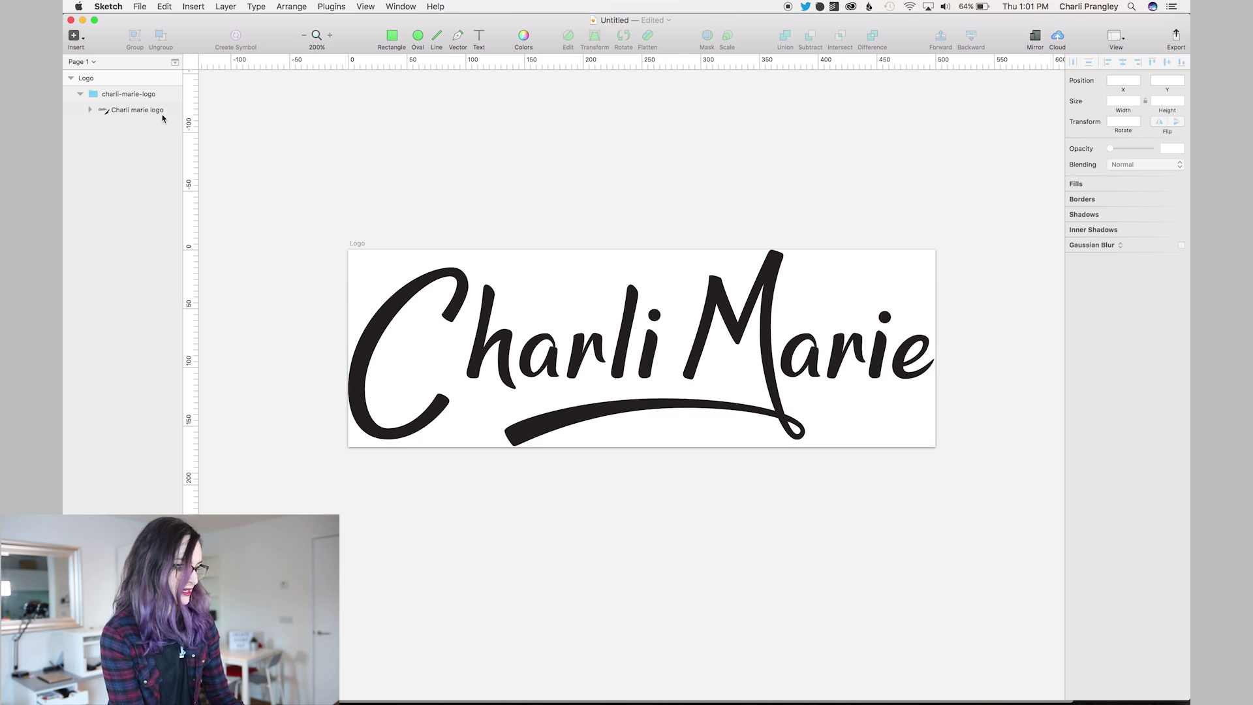
- Export the Charli marie logo as 1x and 2x PNGs to the web assets folder, then open ImageOptim preferences
click(141, 110)
click(1168, 663)
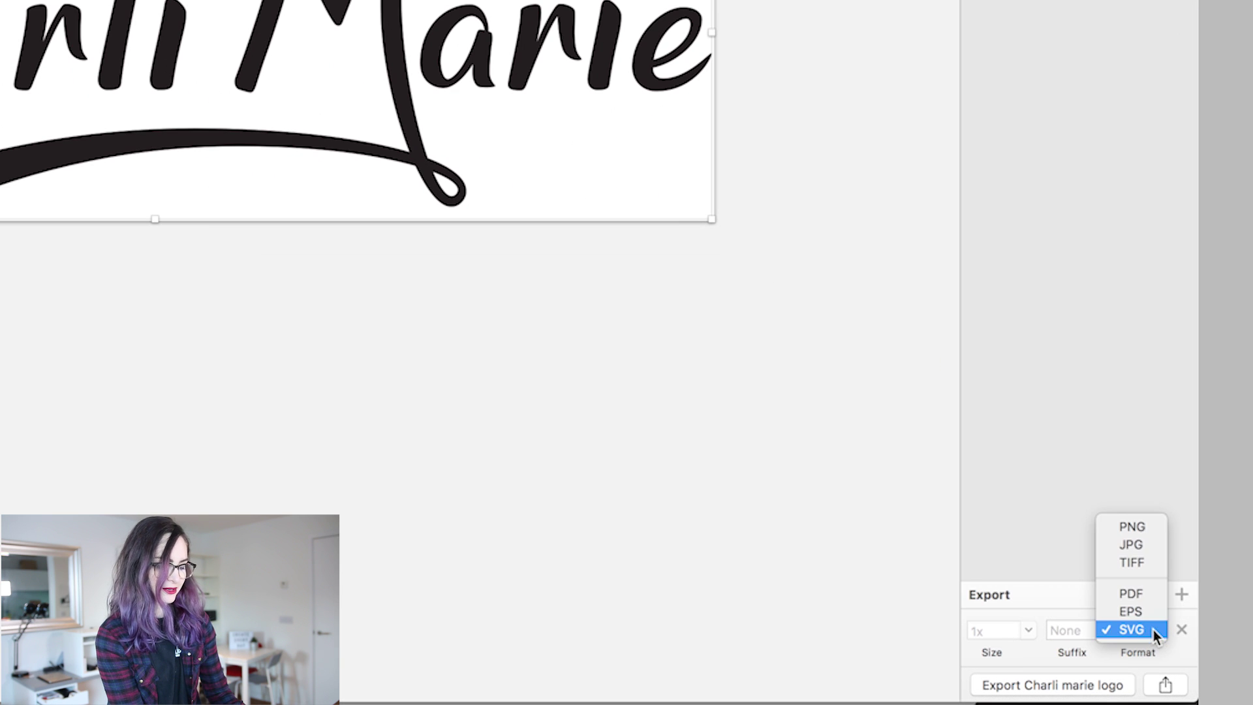
click(1158, 608)
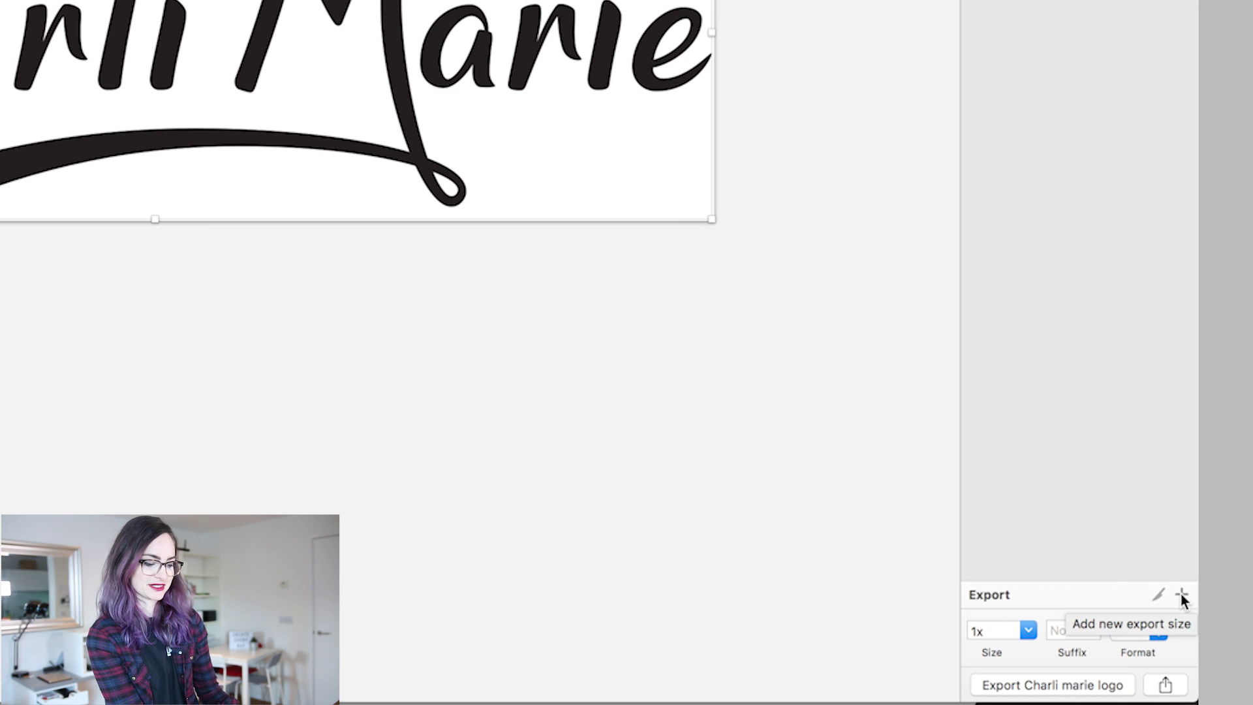
click(1181, 595)
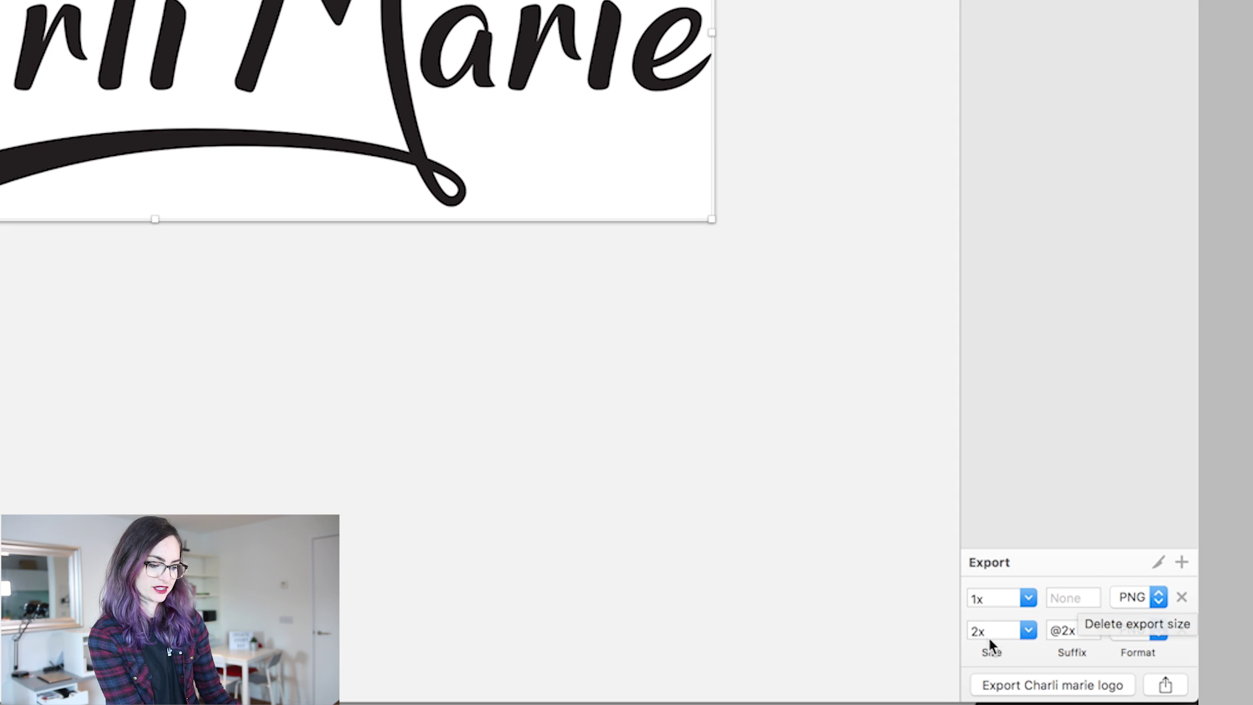
click(1028, 630)
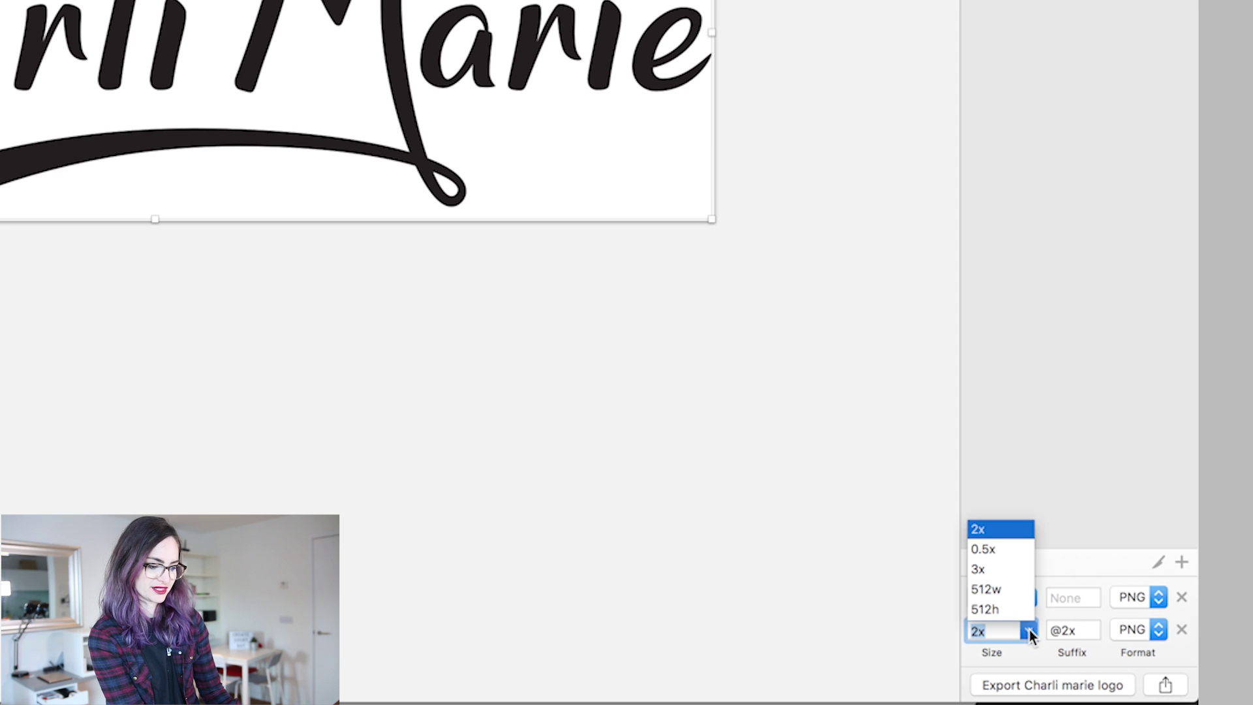
click(1027, 662)
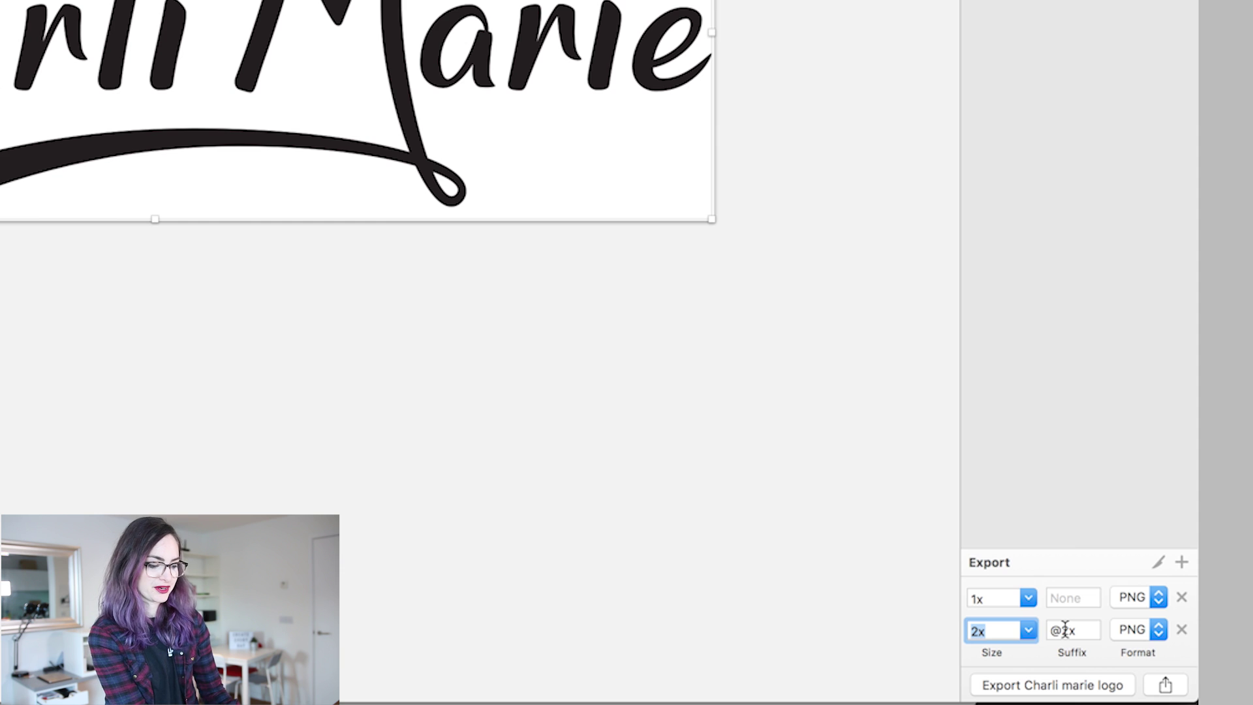
click(1052, 685)
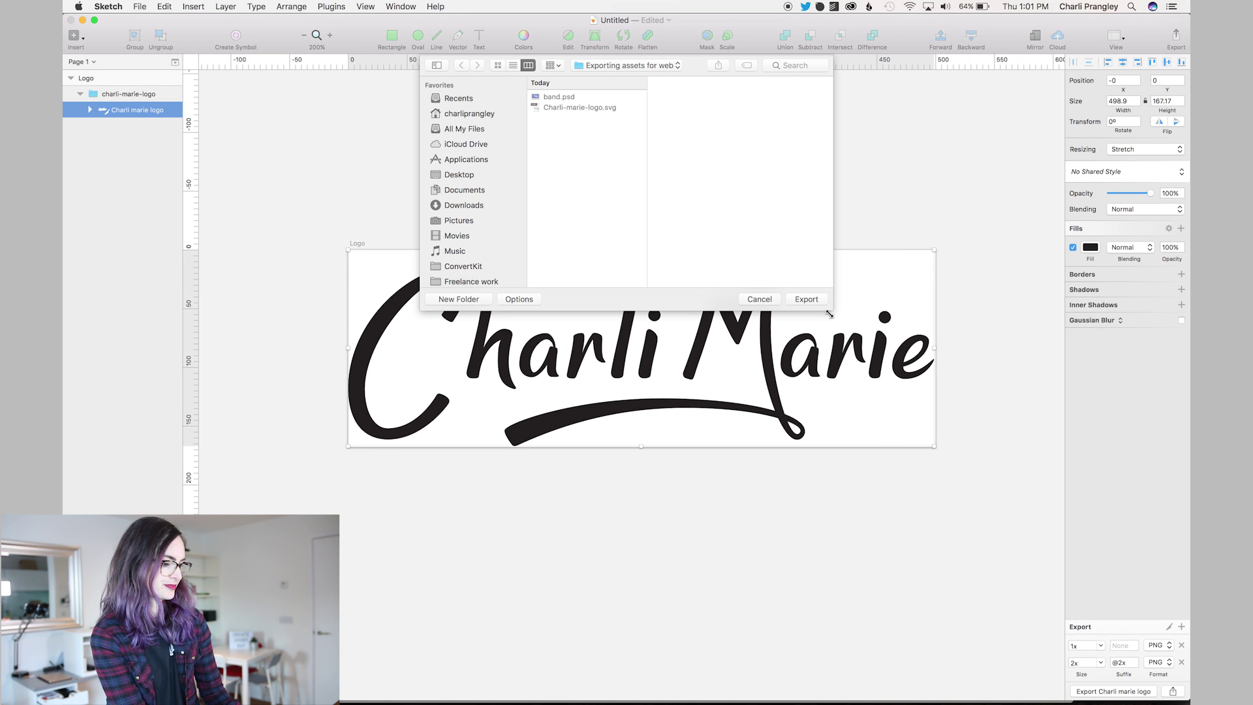
click(806, 299)
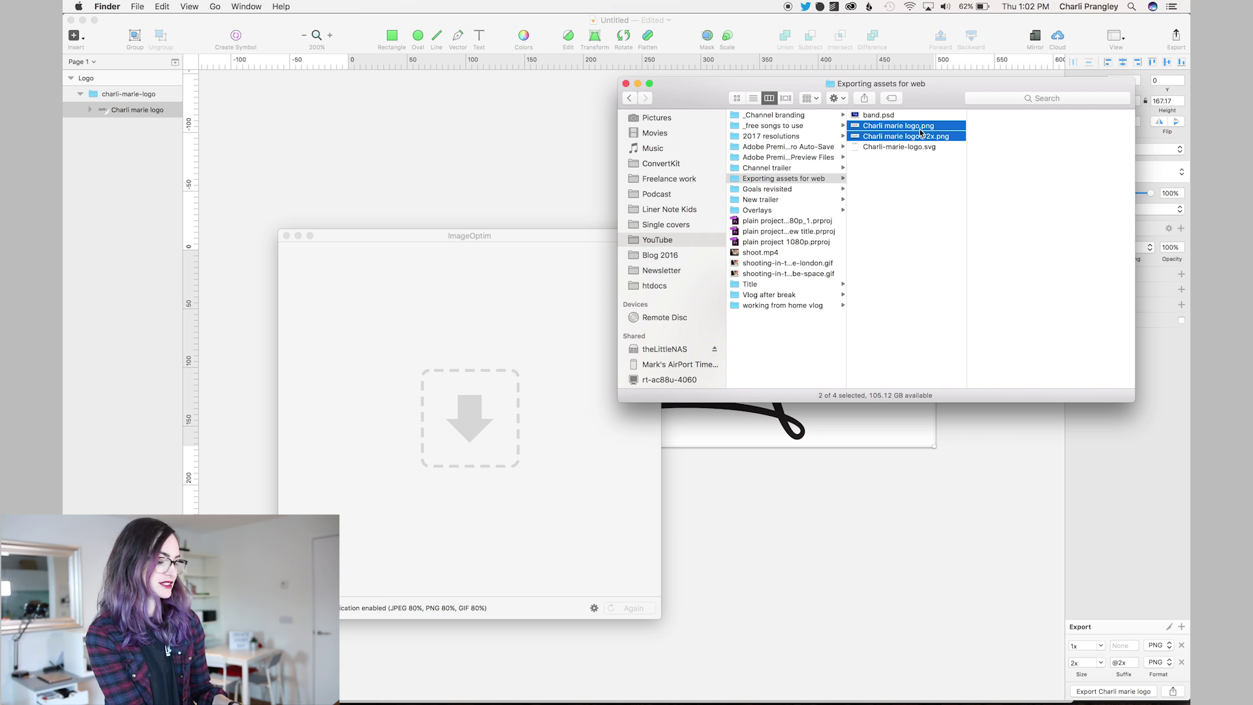
click(373, 374)
key(super+comma)
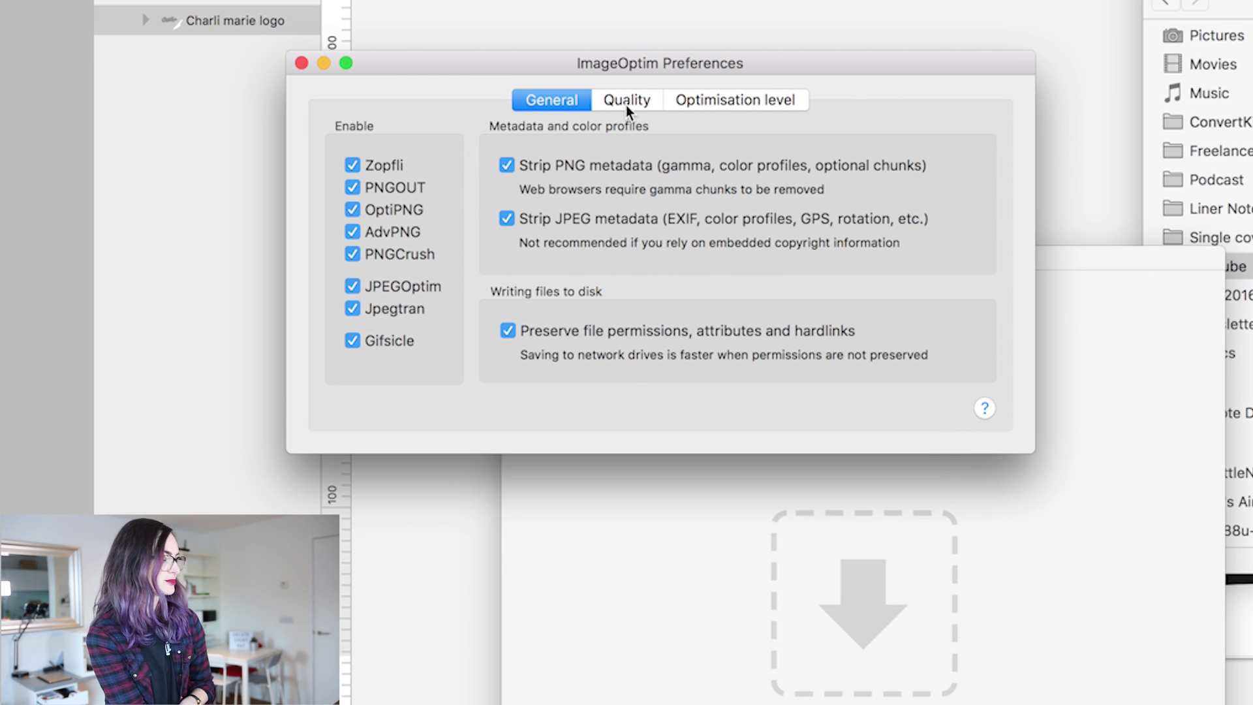
- Confirm ImageOptim's lossy quality is 80% for JPEG, PNG and GIF, then close Preferences
click(625, 101)
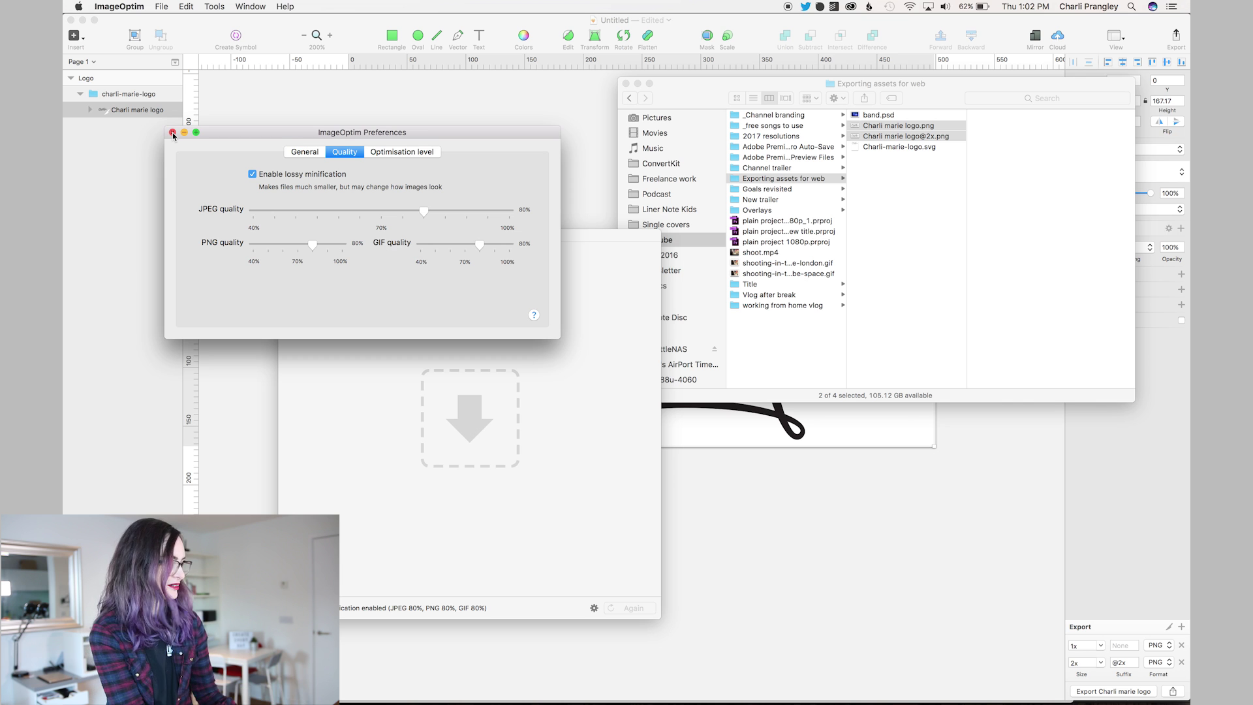
click(172, 132)
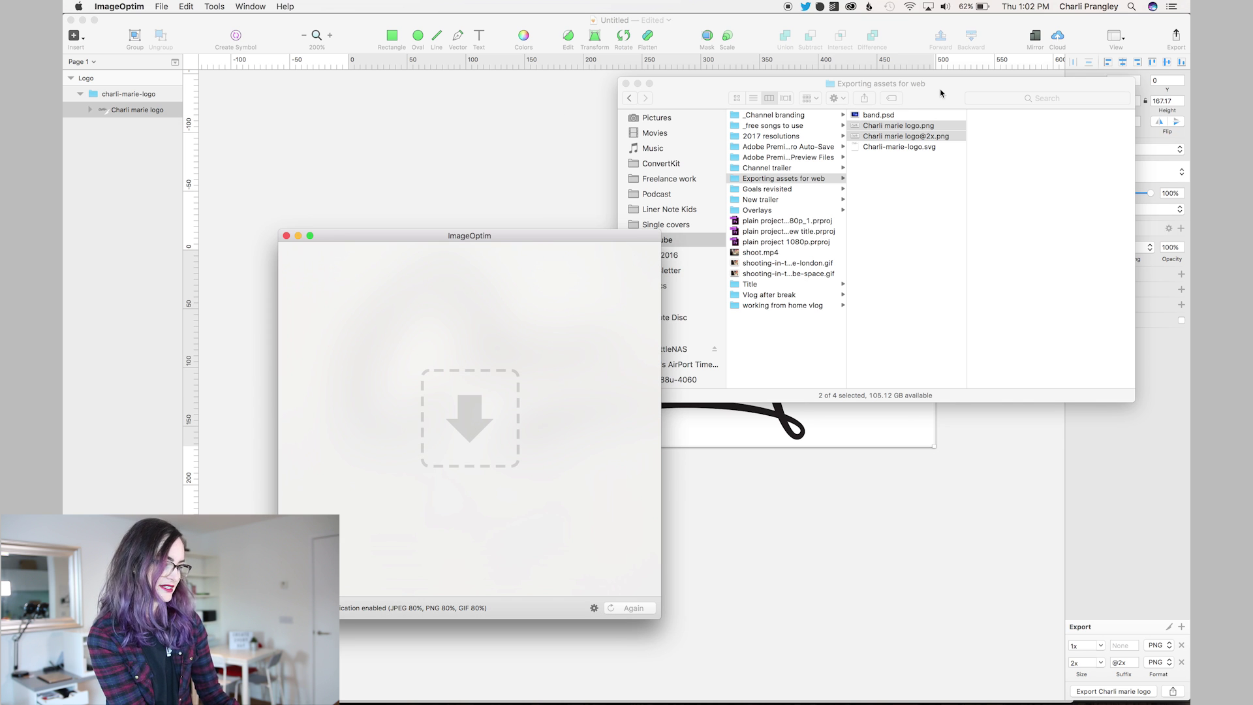
click(909, 136)
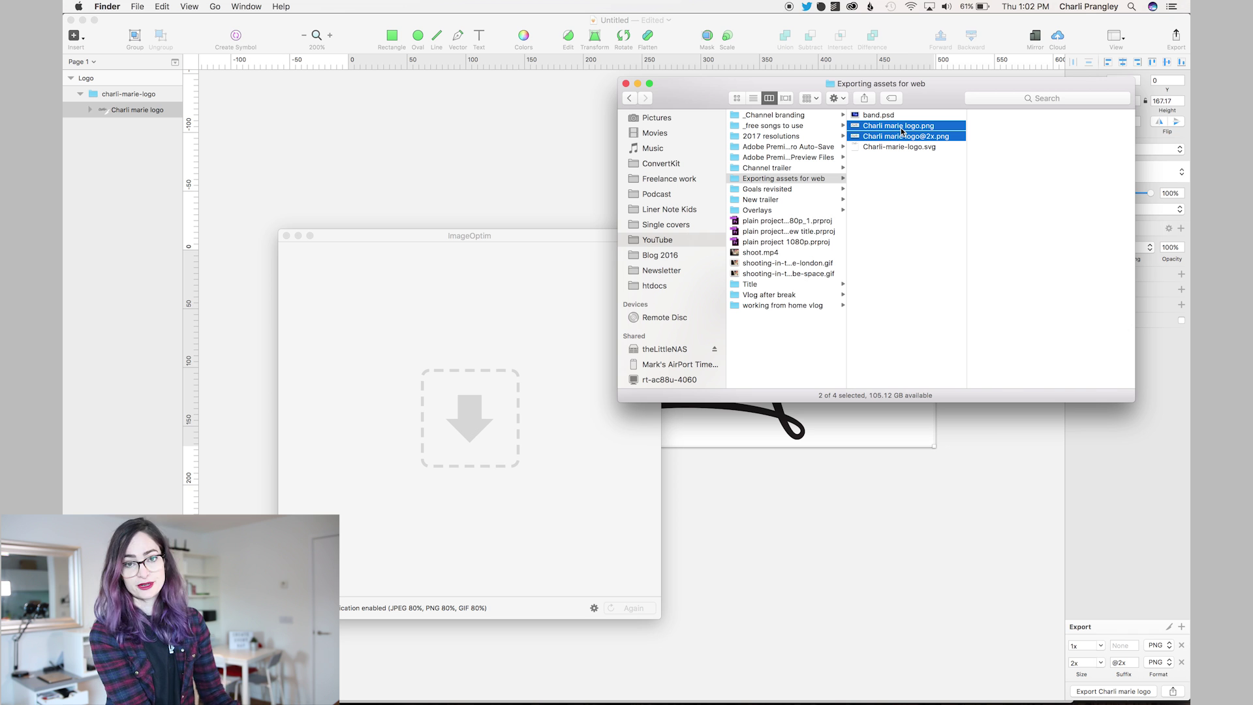
- Drop both logo PNGs onto ImageOptim, shrinking them by 66.4% and 69.9%
drag(894, 133, 467, 319)
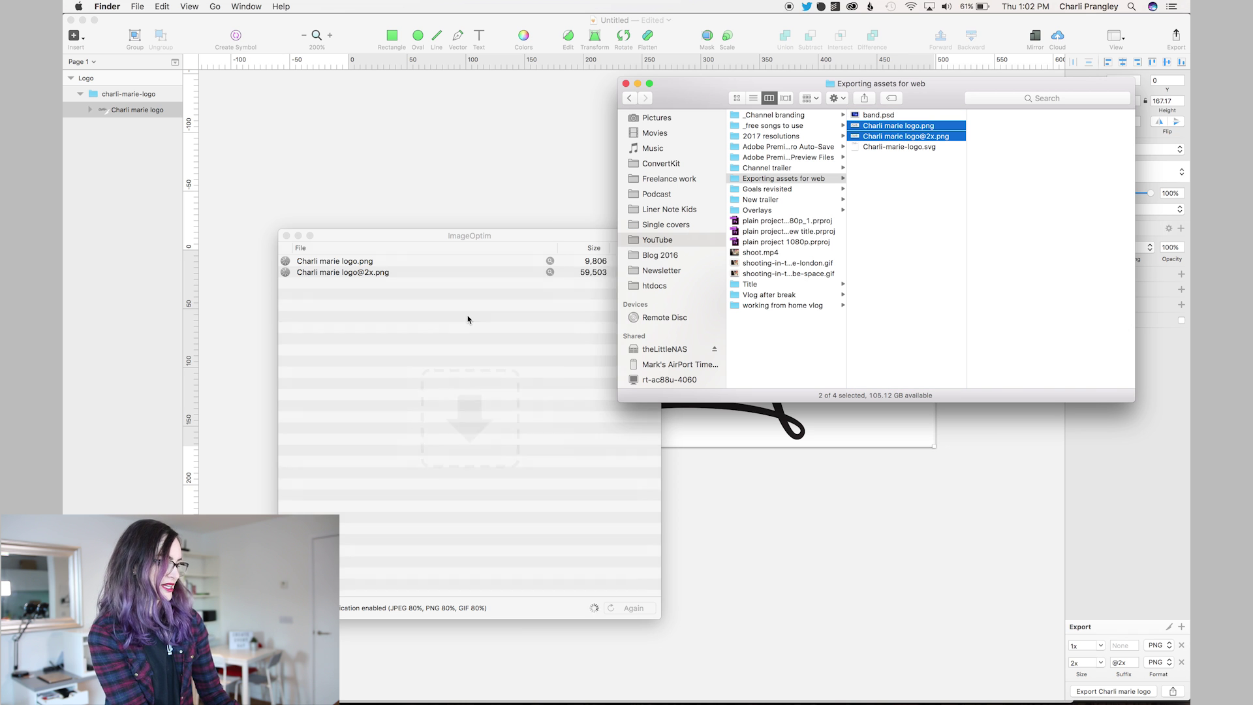
click(503, 239)
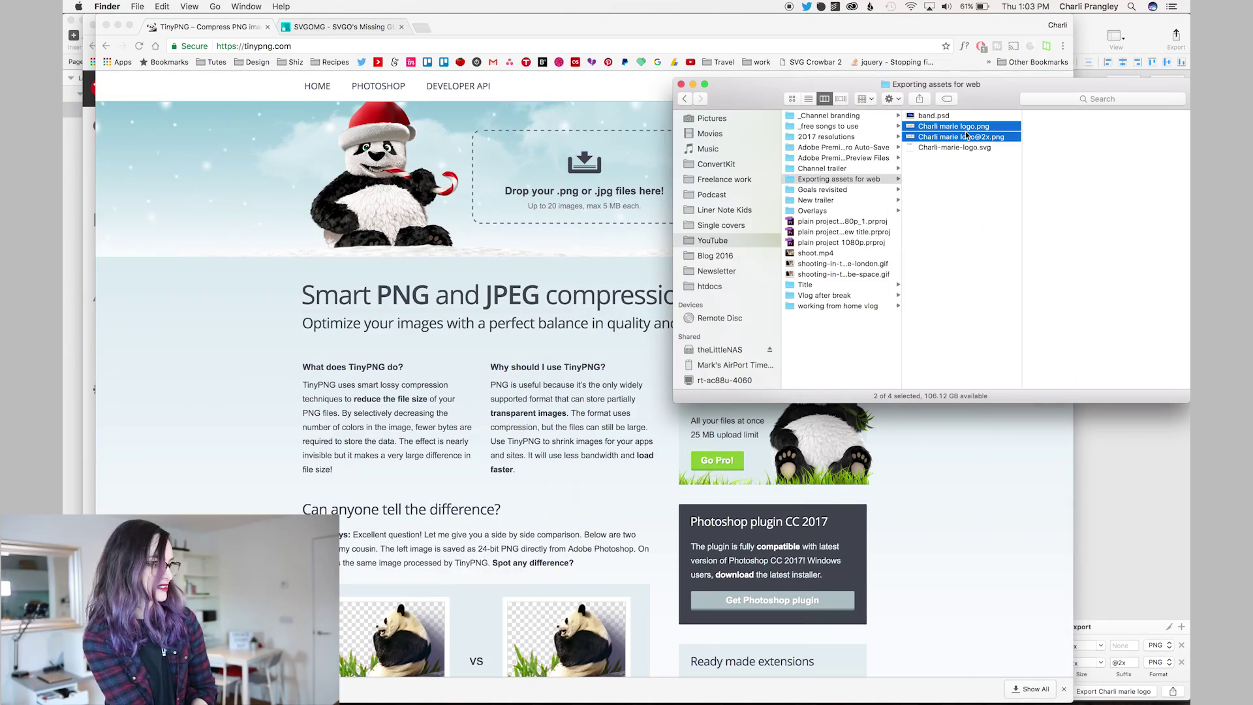
- Upload both Charli marie logo PNGs to TinyPNG and view its compression results
drag(965, 131, 535, 175)
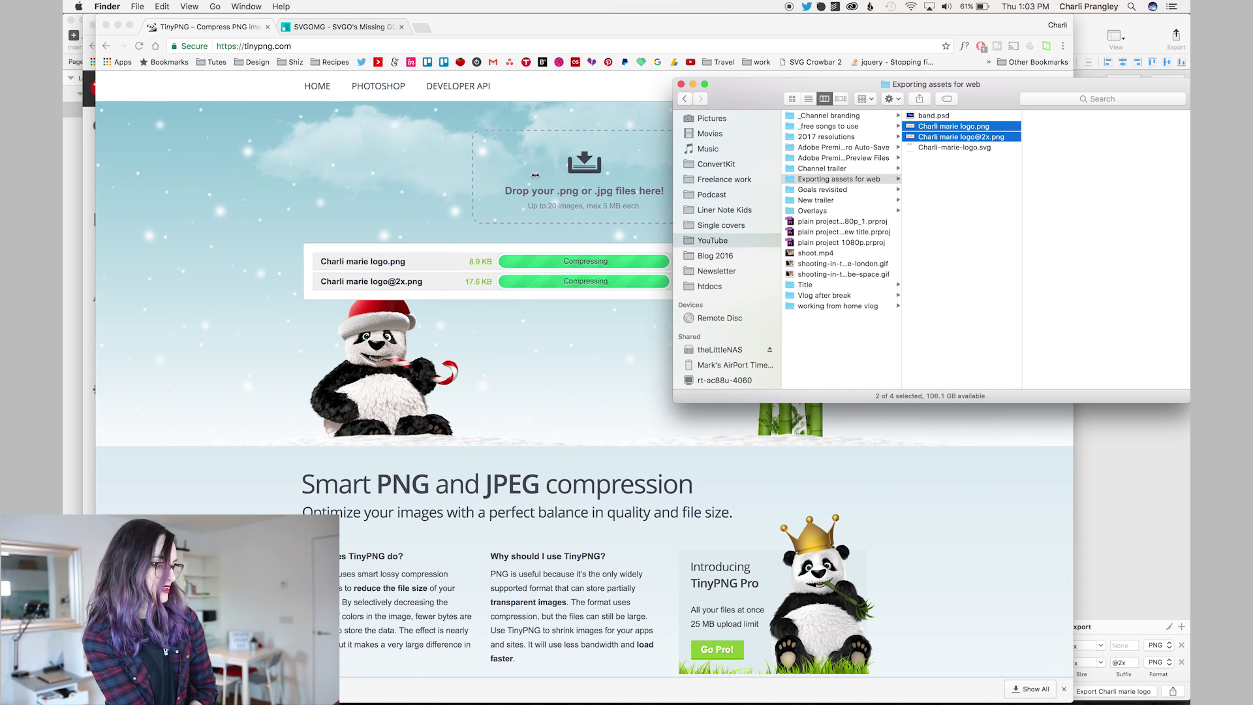
key(super+h)
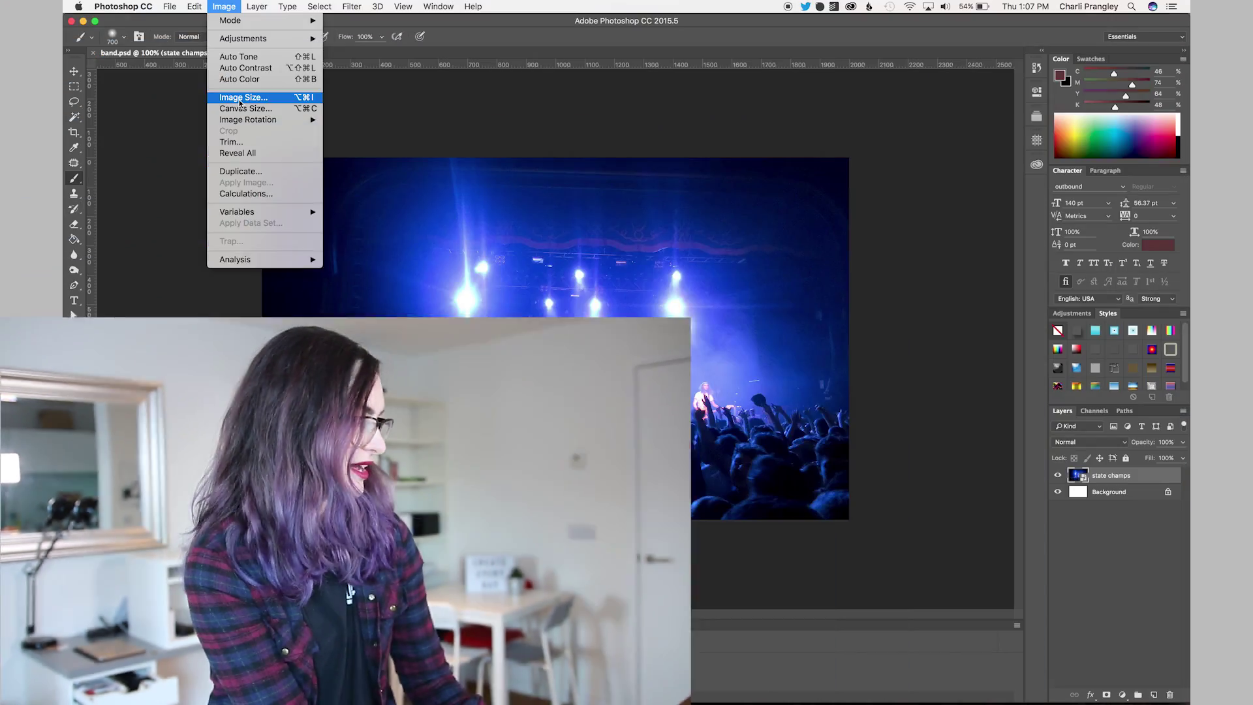
- Show the Image Size settings for band.psd, currently 2000 × 1234 px at 72 ppi
click(238, 103)
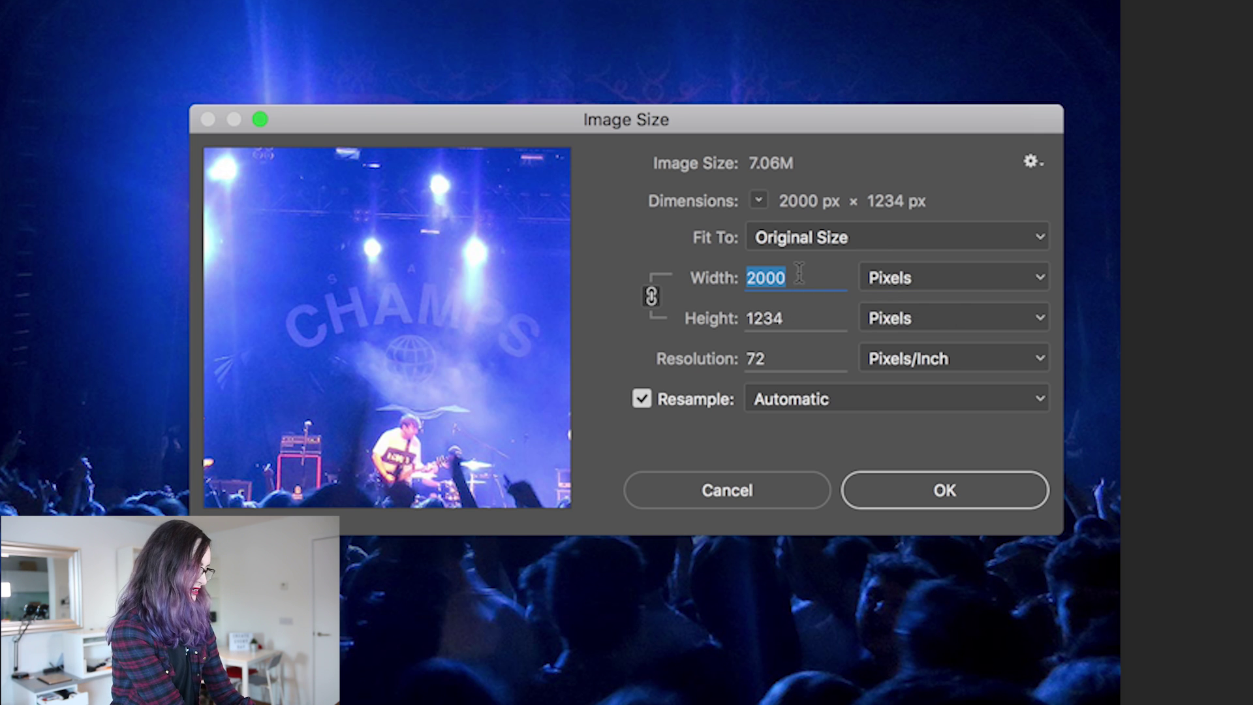
- Resize the band photo to 750 px wide, giving 750 × 463 px
text(750)
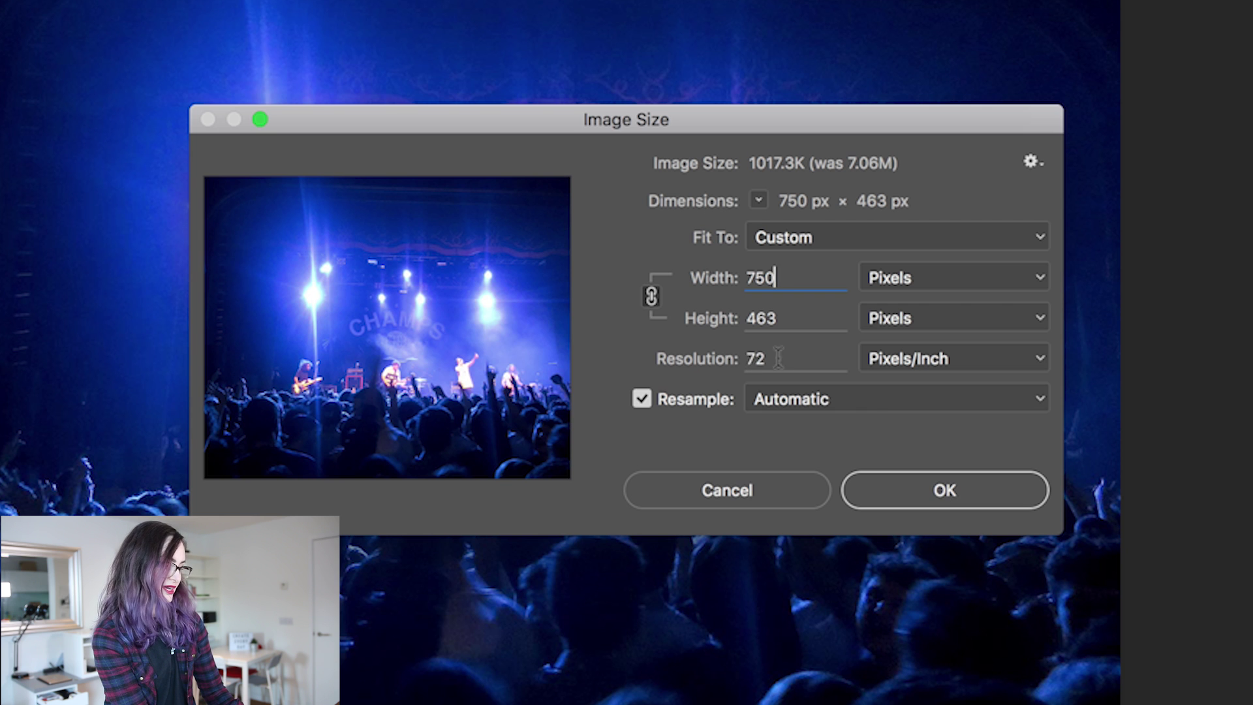
click(946, 499)
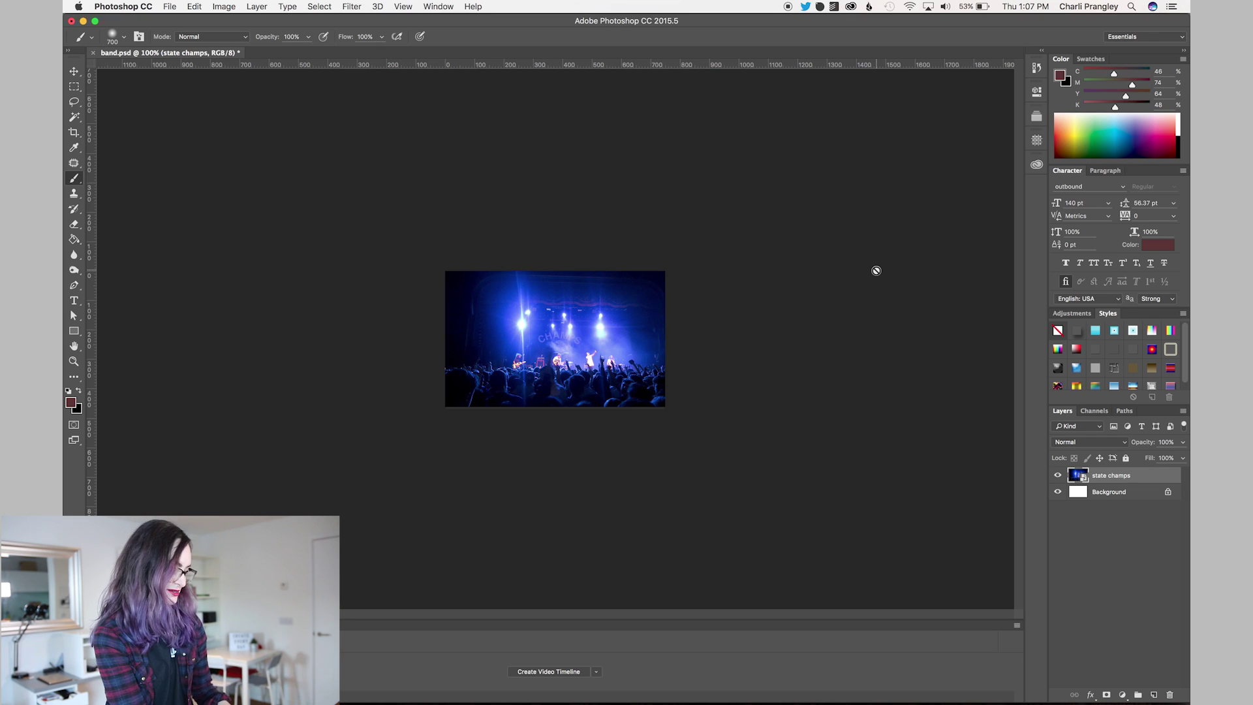
- Set the Save for Web export of the 750 px band photo to JPEG at quality 64
key(super+alt+shift+s)
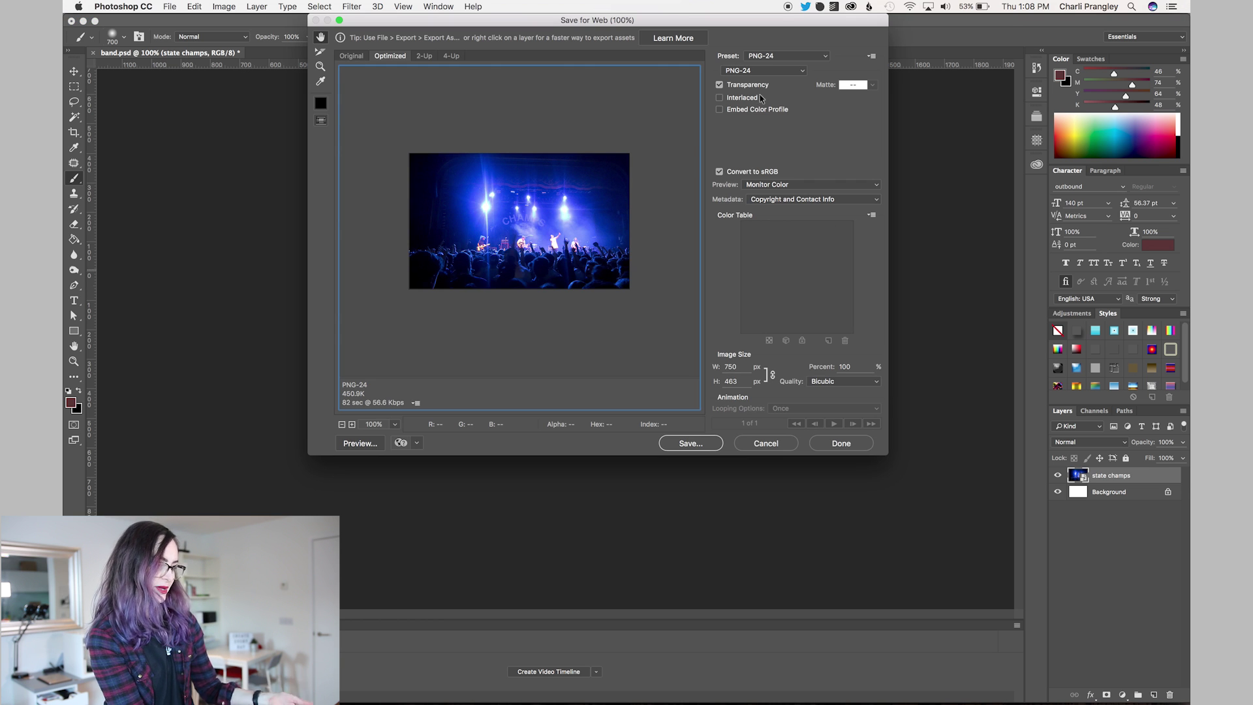
click(747, 70)
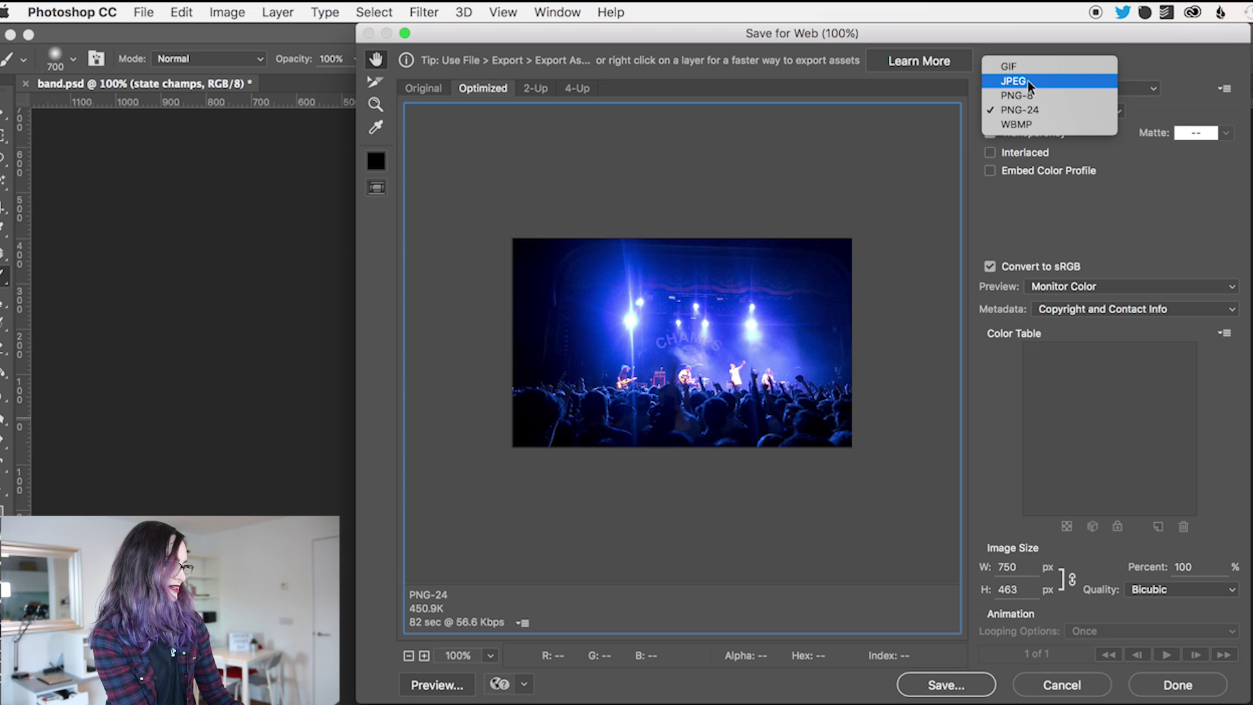
click(1027, 80)
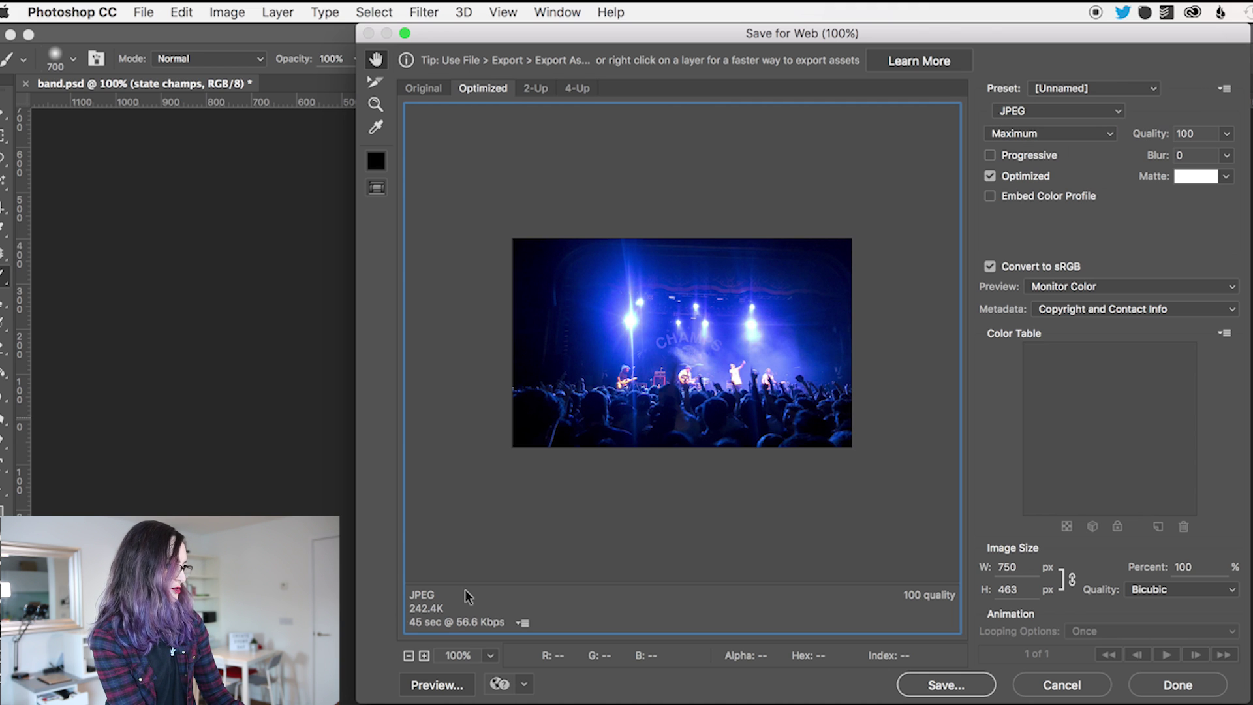
click(1227, 135)
drag(1226, 154, 1189, 152)
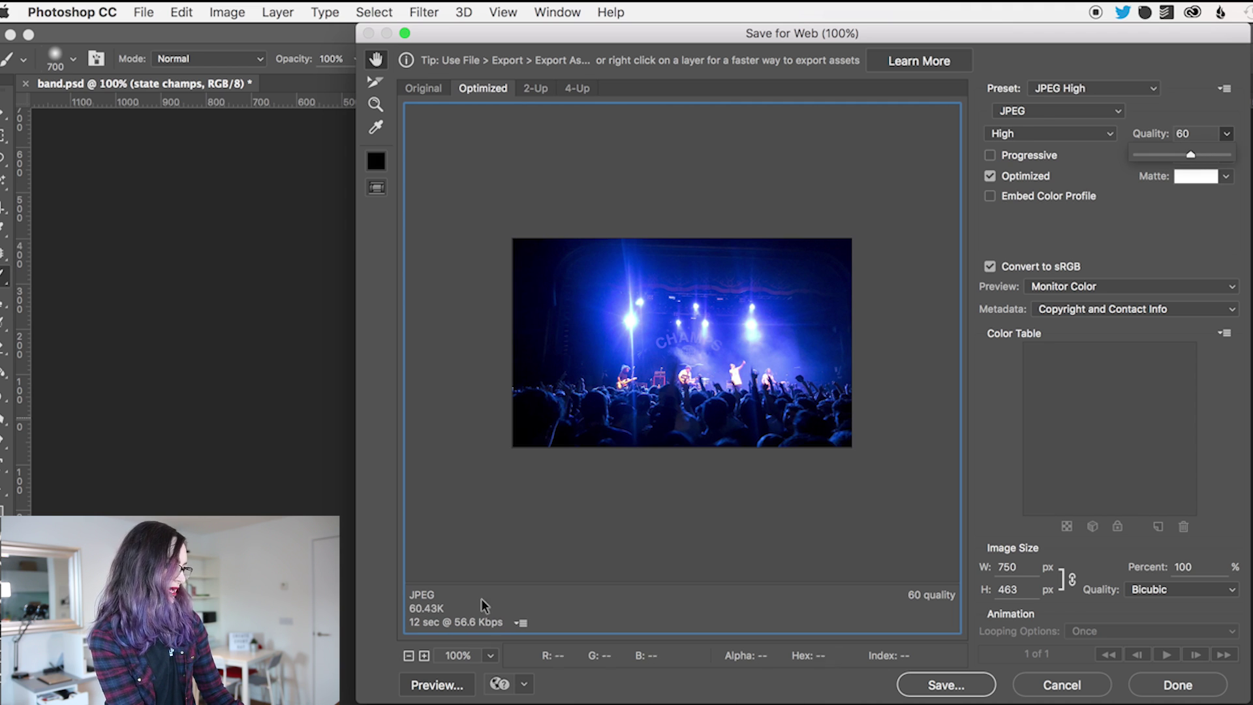
- Zoom the preview to 400%, lower the JPEG quality to 50 and save the file
click(421, 652)
click(421, 652)
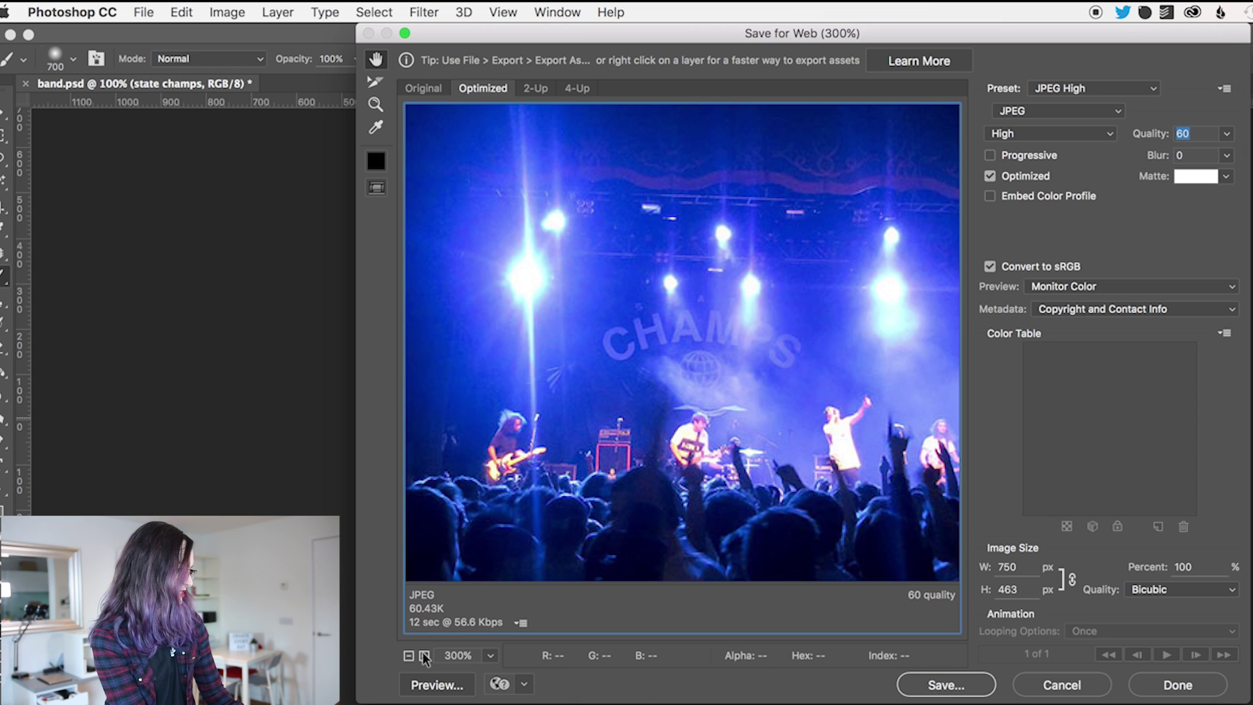
click(421, 652)
drag(1191, 154, 1182, 157)
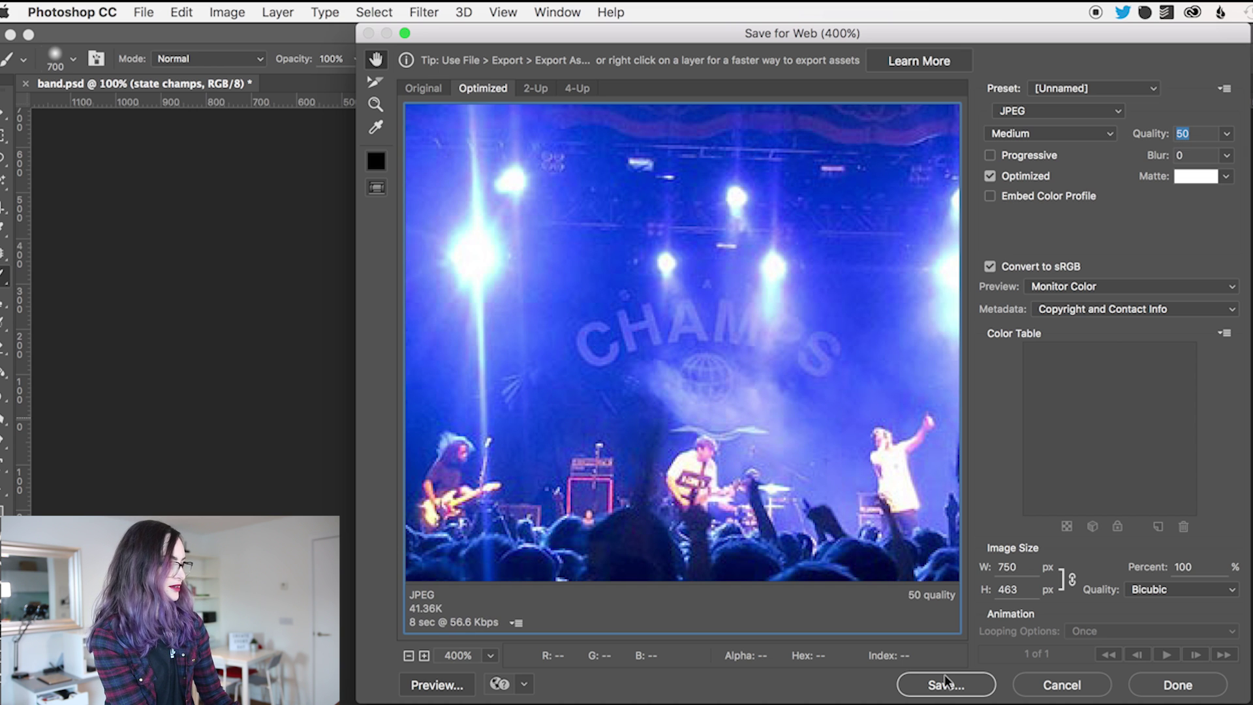
click(945, 679)
click(875, 685)
click(227, 12)
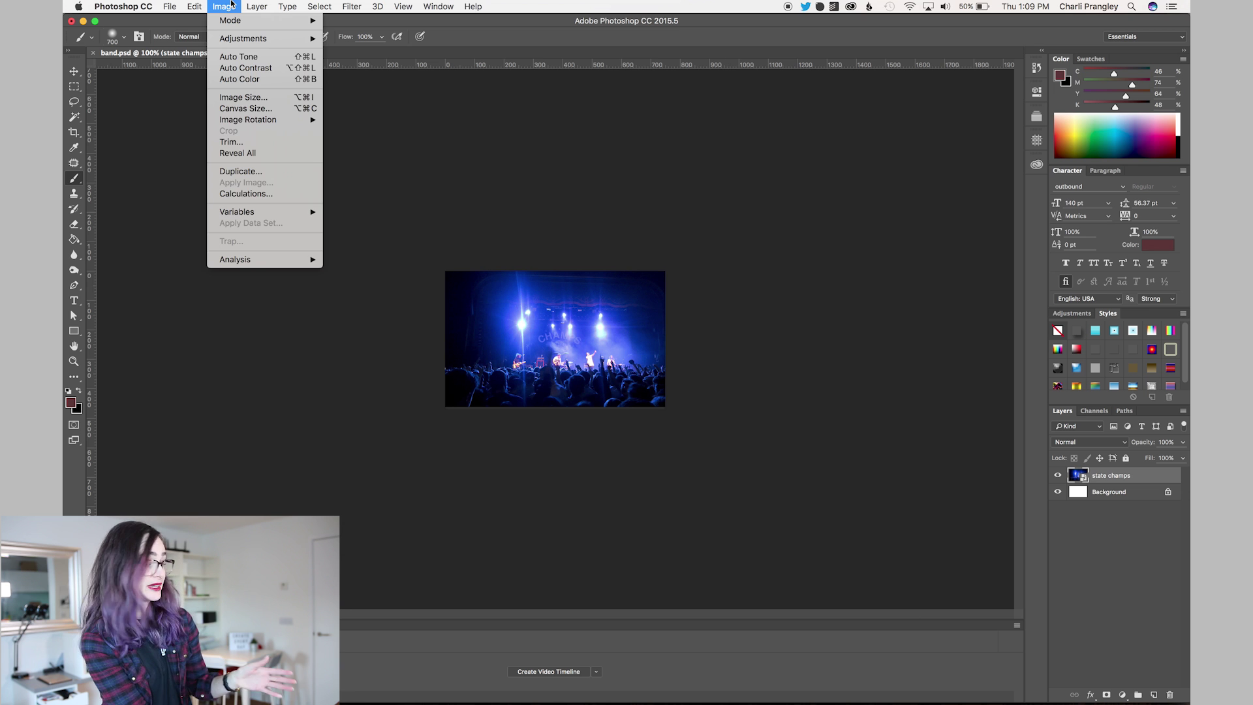
- Resize the band photo to 200 percent, making it 1500 × 926 px
click(244, 97)
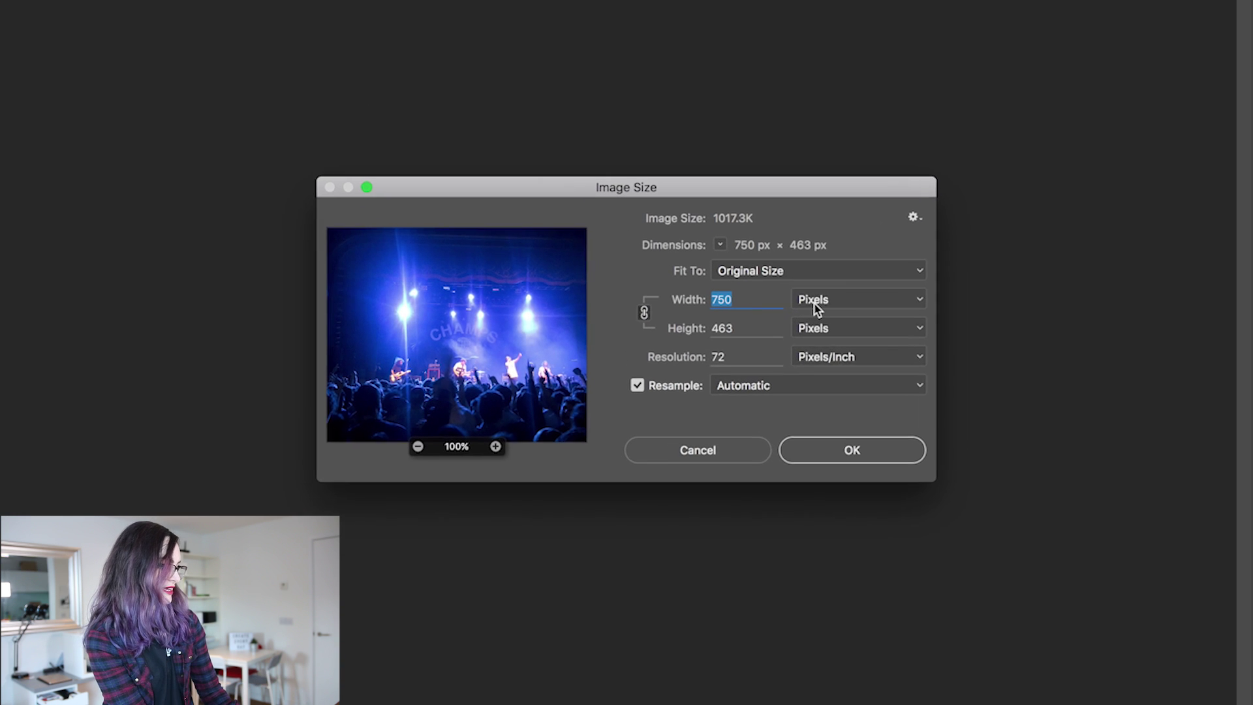
click(760, 316)
click(770, 303)
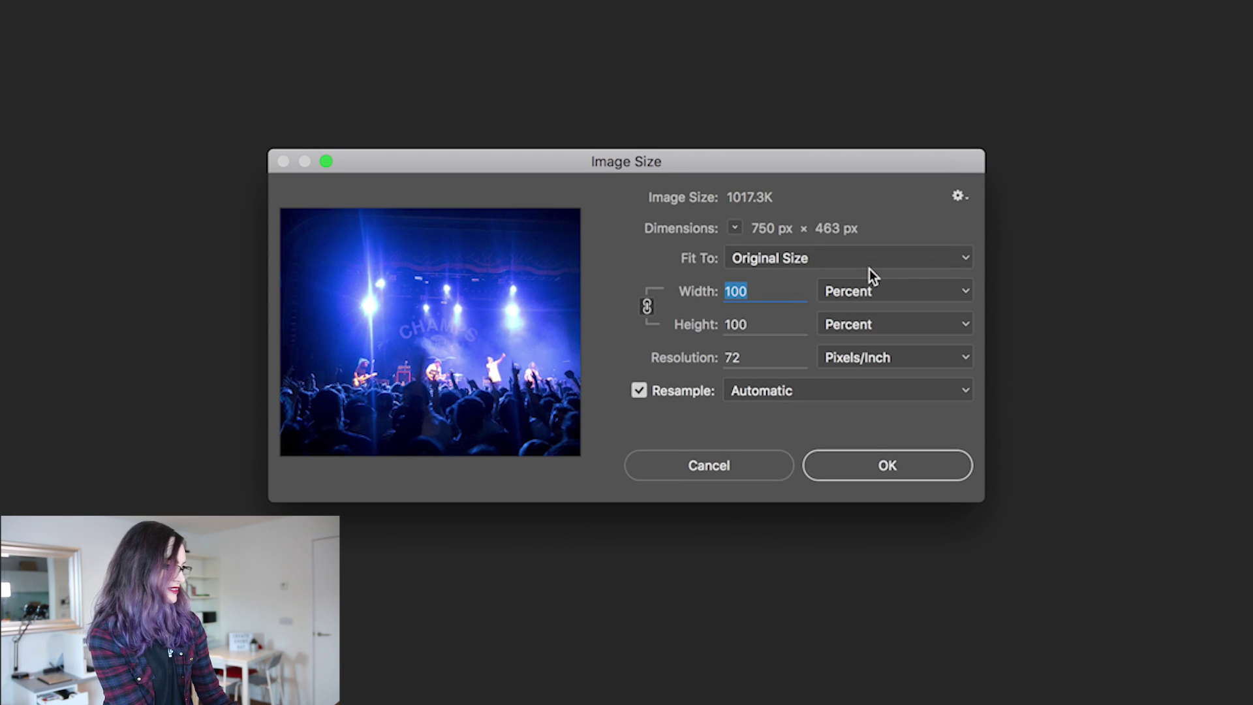
text(200)
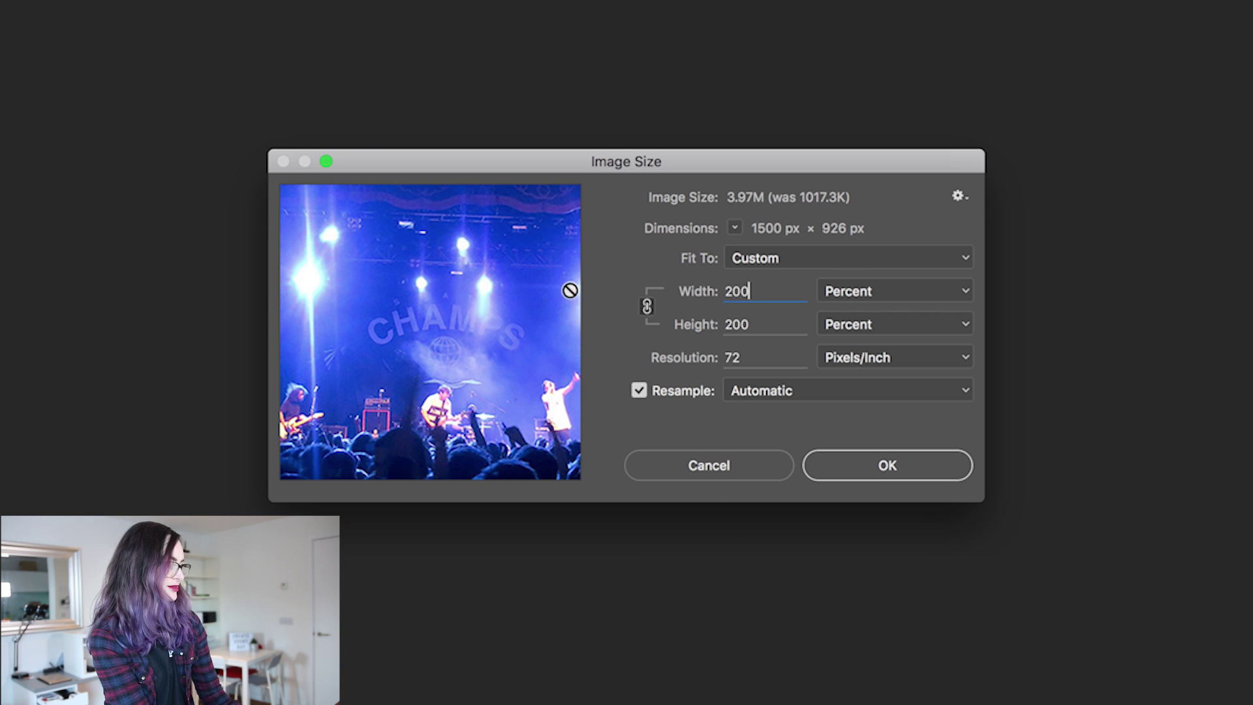
key(Return)
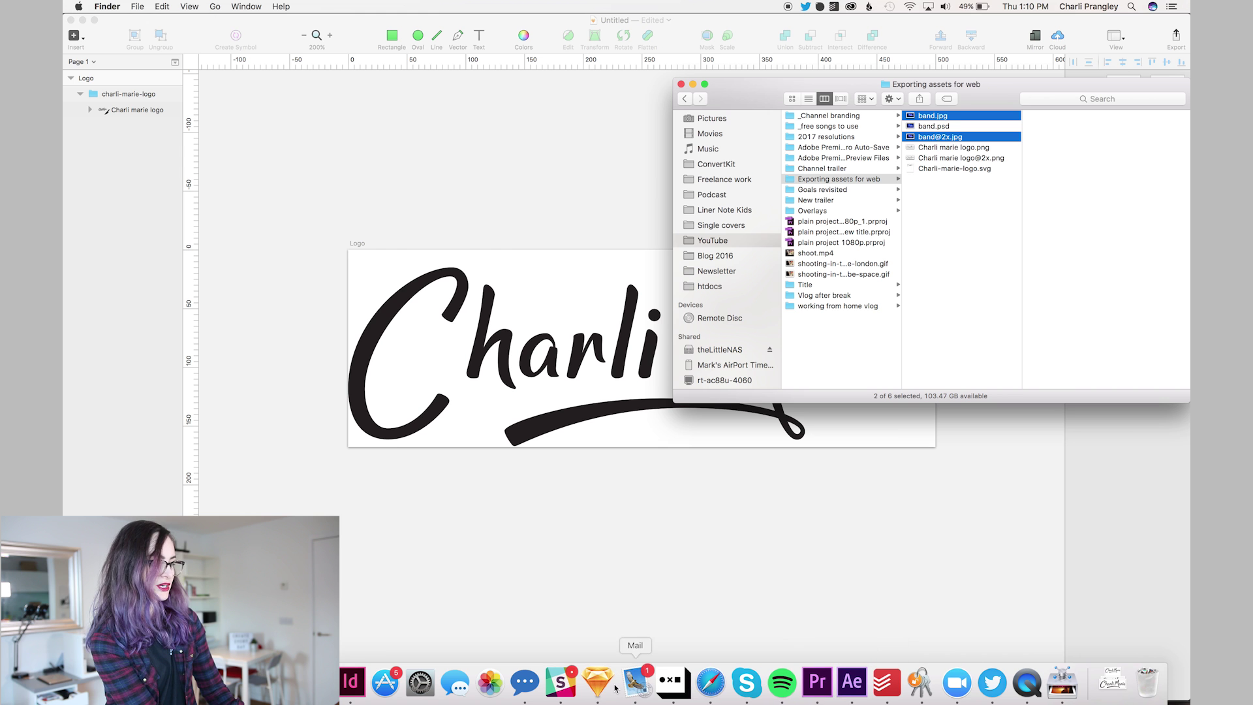
click(1053, 693)
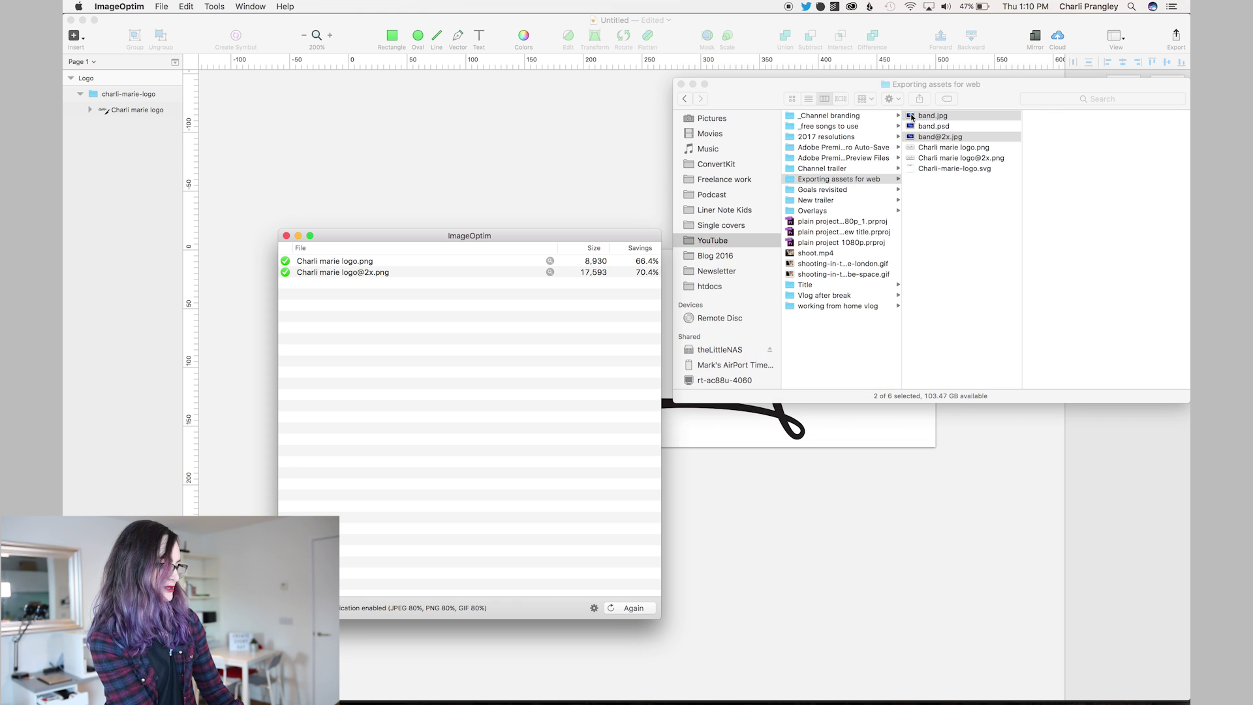
drag(932, 117, 452, 371)
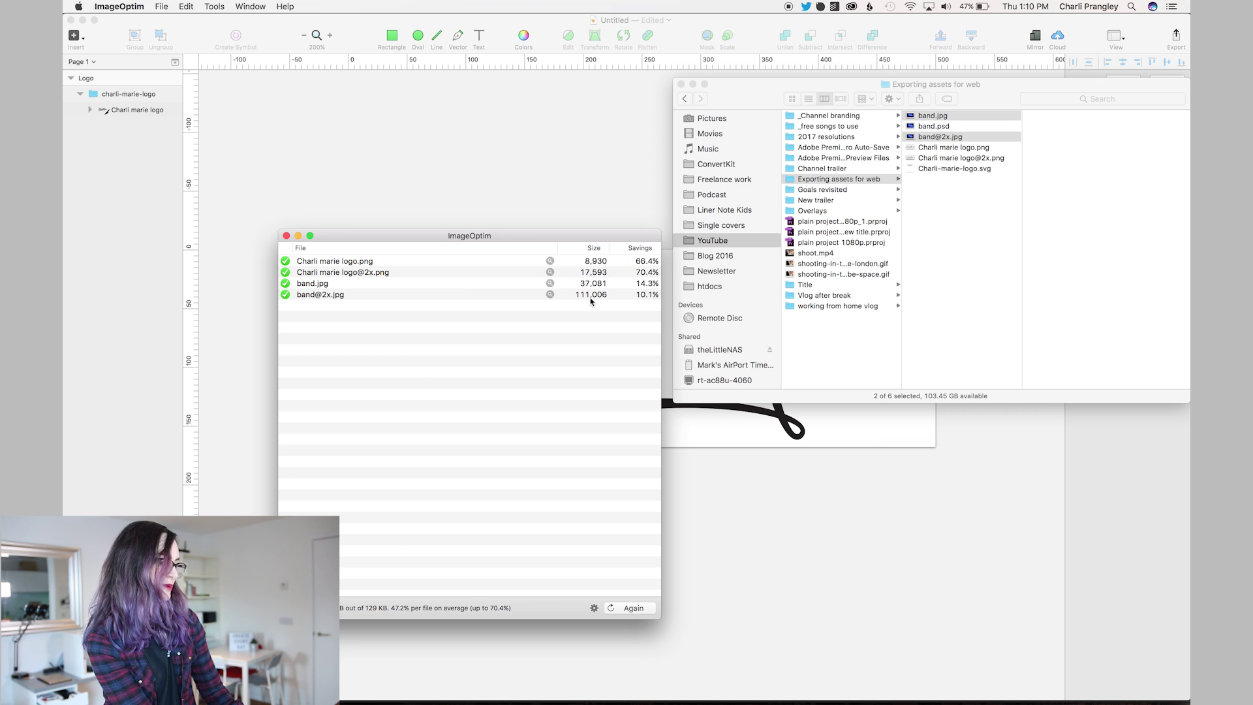
click(952, 129)
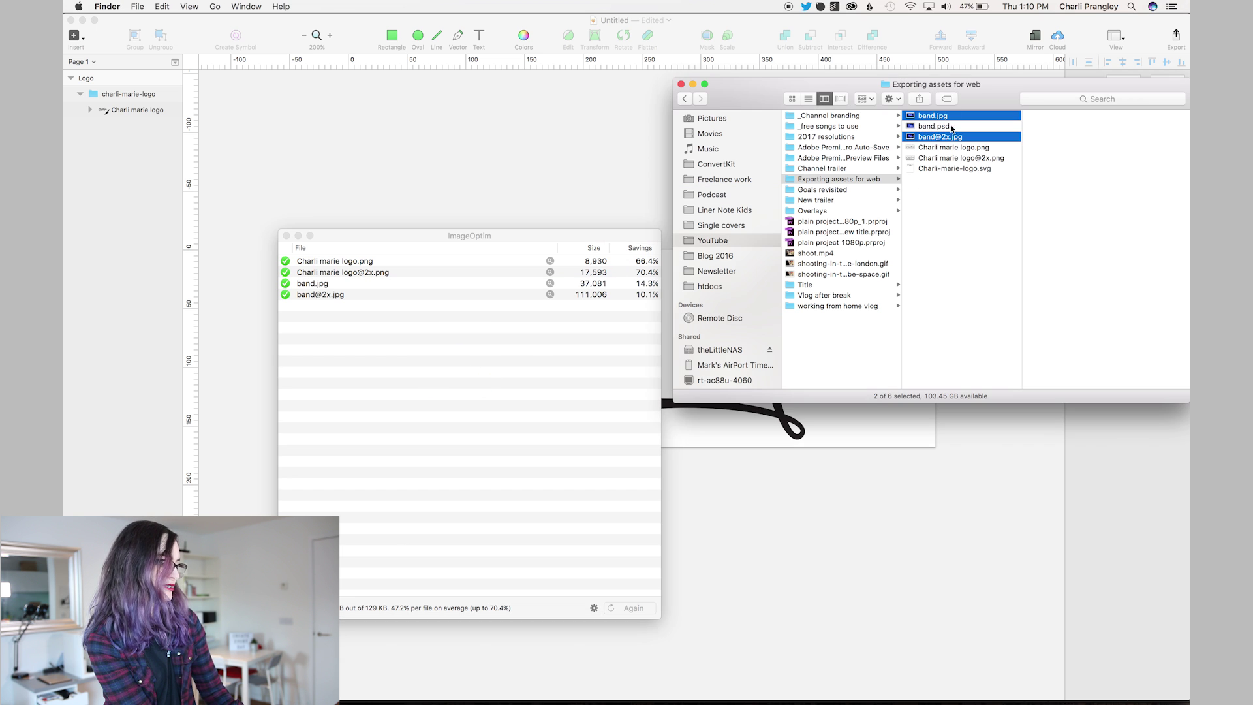
click(956, 169)
click(940, 137)
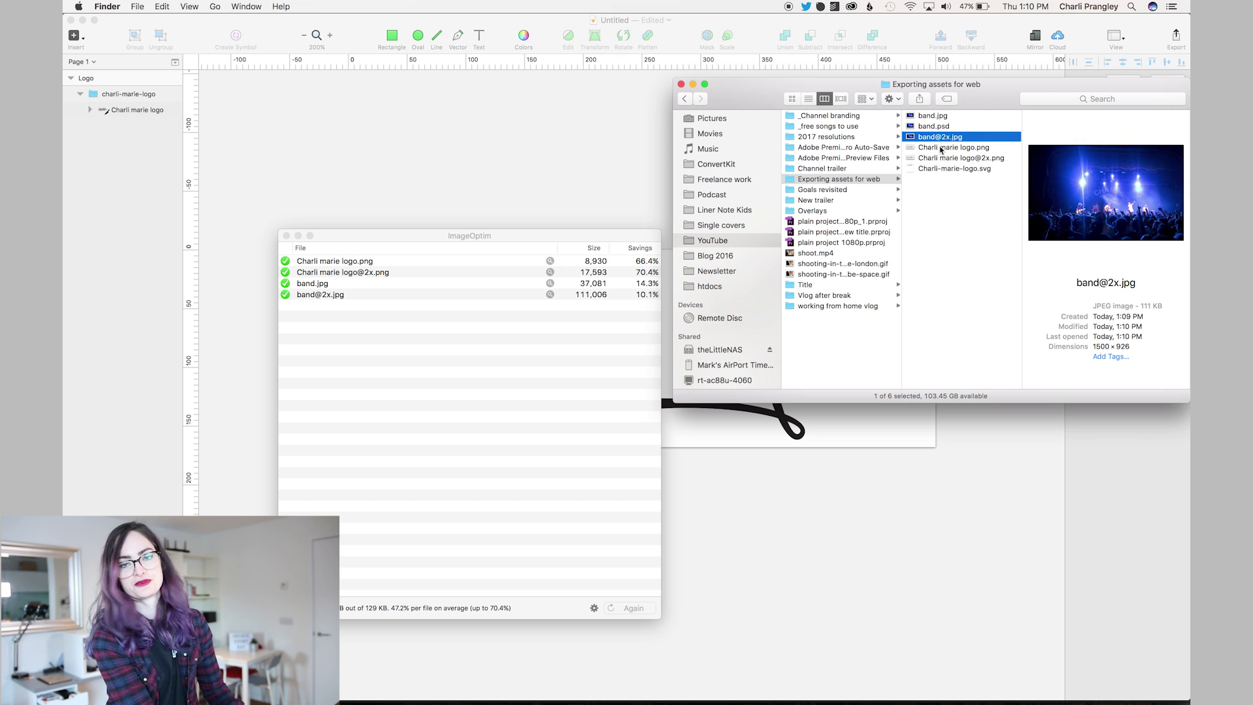